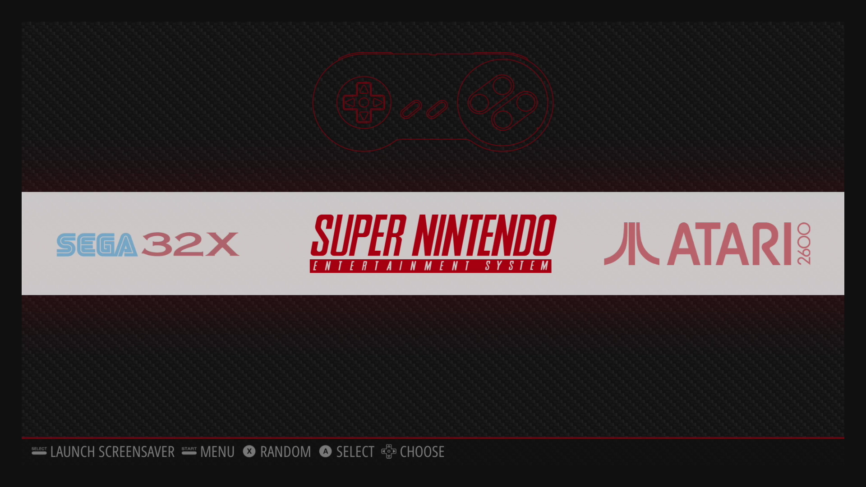
# - Browse the Super Nintendo game list down to Mega Man X3, viewing each game's artwork and description
pyautogui.press('Return')
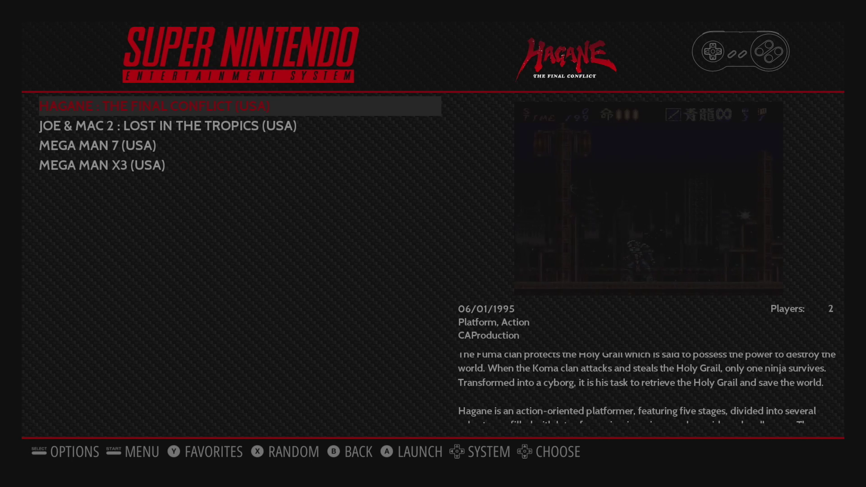
pyautogui.press('Down')
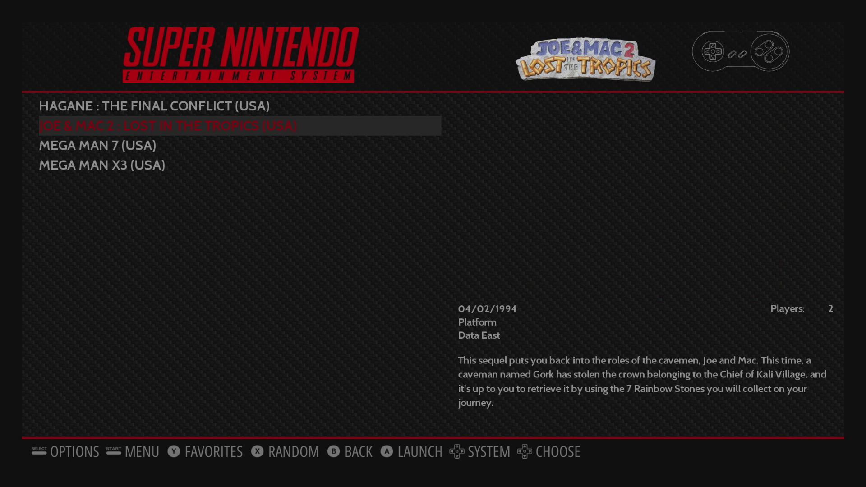
pyautogui.press('Down')
pyautogui.press('Down')
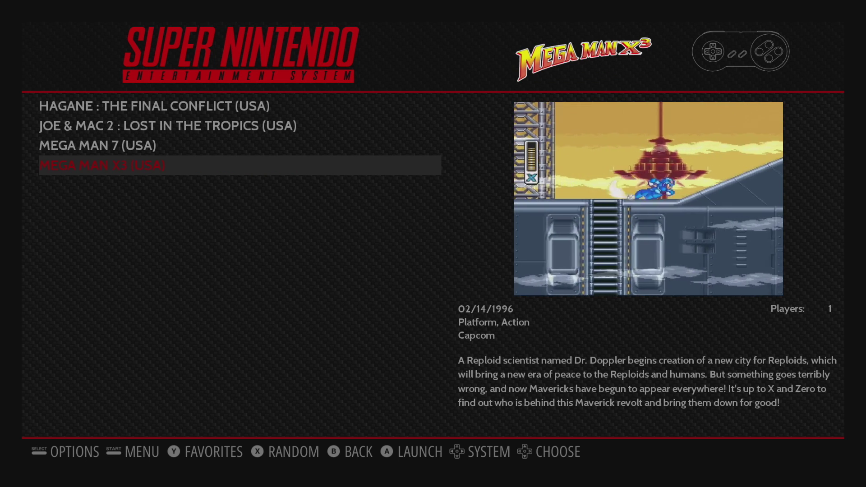
# - Leave the Super Nintendo game list and open the RetroPie system's configuration entries
pyautogui.press('Escape')
pyautogui.press('Right')
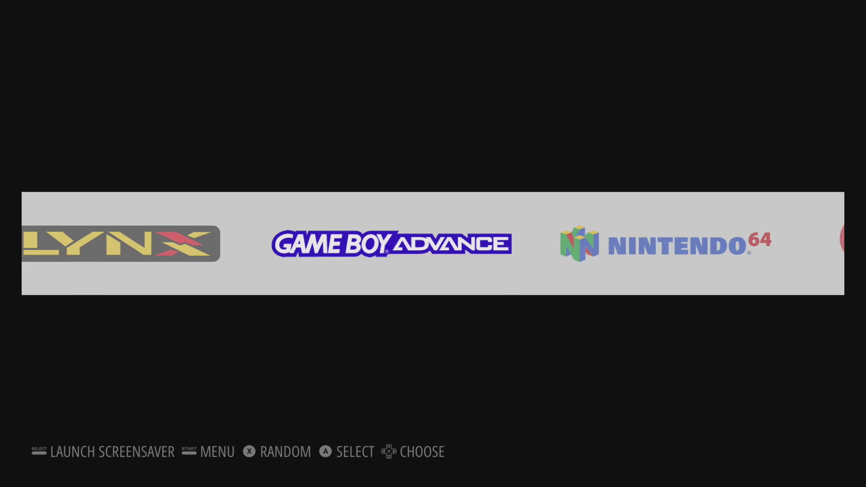
pyautogui.press('Right')
pyautogui.press('Right')
pyautogui.press('Right')
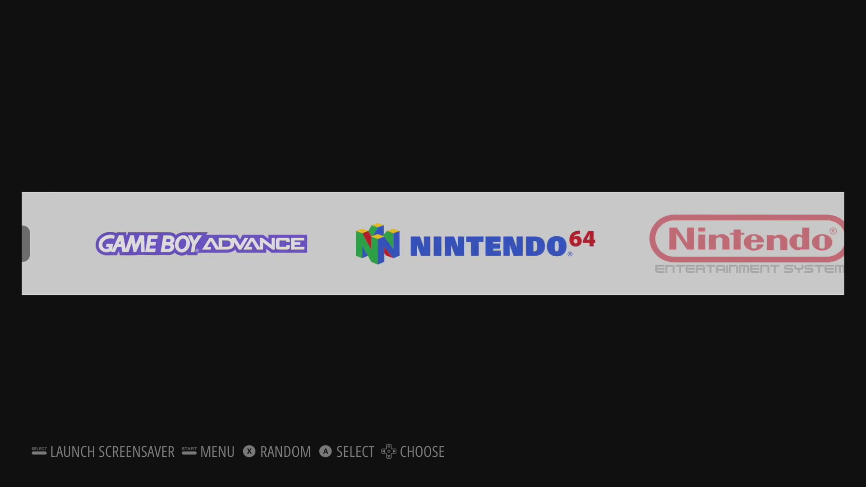
pyautogui.press('Right')
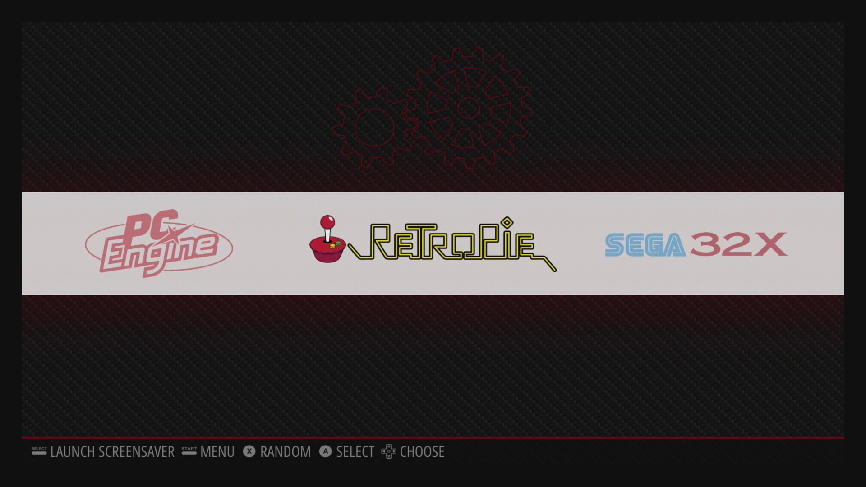
pyautogui.press('Return')
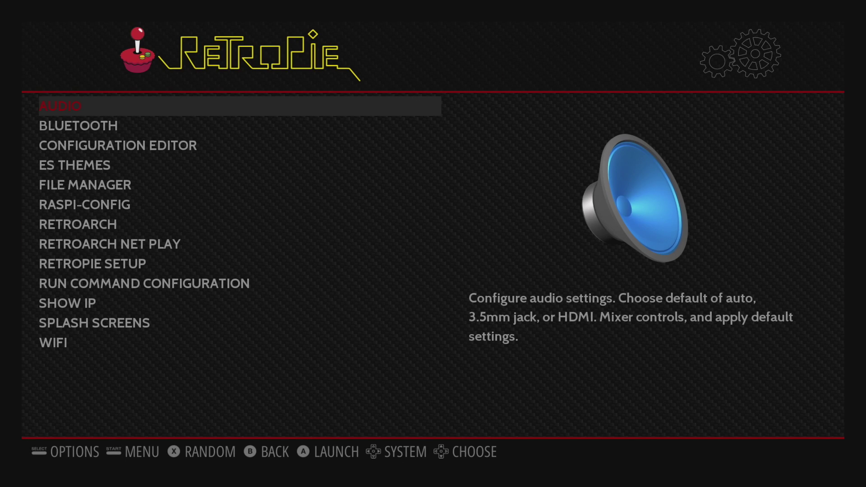
# - Launch RetroPie Setup from the list of RetroPie configuration entries
pyautogui.press('Down')
pyautogui.press('Down')
pyautogui.press('Down')
pyautogui.press('Down')
pyautogui.press('Down')
pyautogui.press('Down')
pyautogui.press('Down')
pyautogui.press('Down')
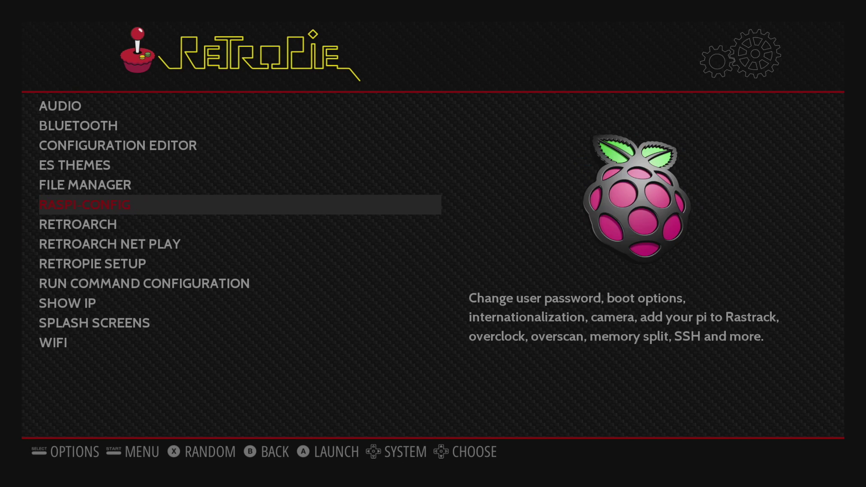
pyautogui.press('Return')
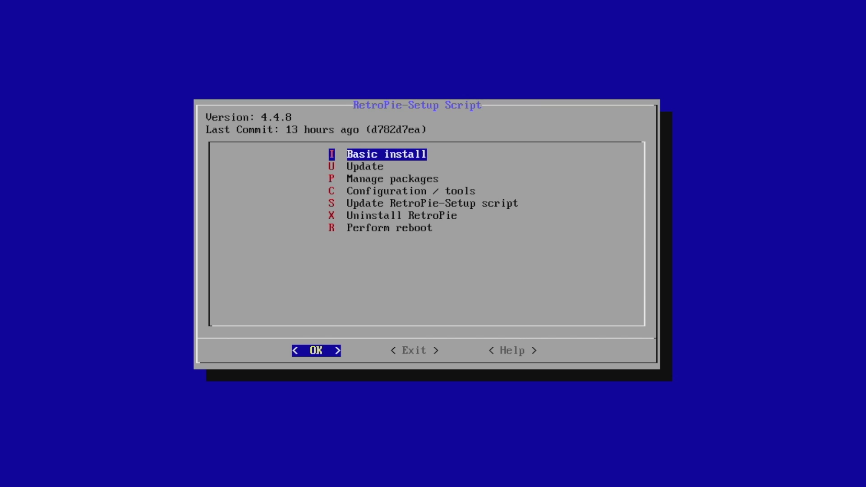
# - Update the RetroPie-Setup script, confirming the update and acknowledging the licence notice
pyautogui.press('Down')
pyautogui.press('Down')
pyautogui.press('Down')
pyautogui.press('Down')
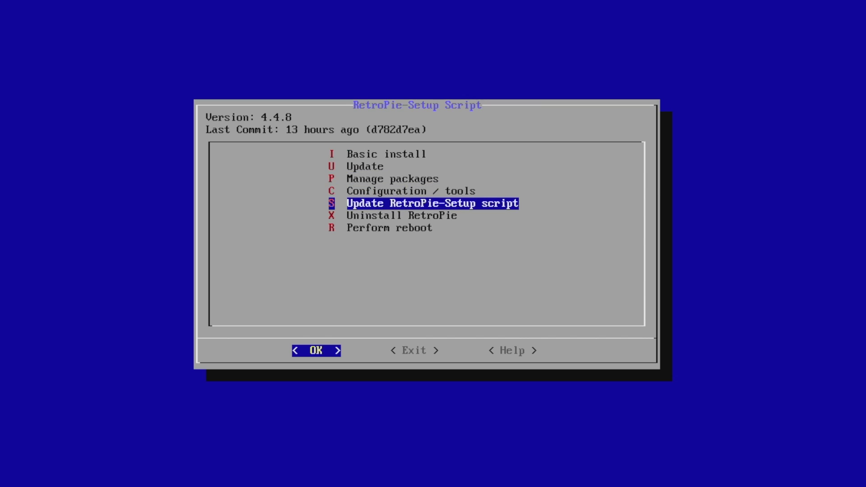
pyautogui.press('Return')
pyautogui.press('Left')
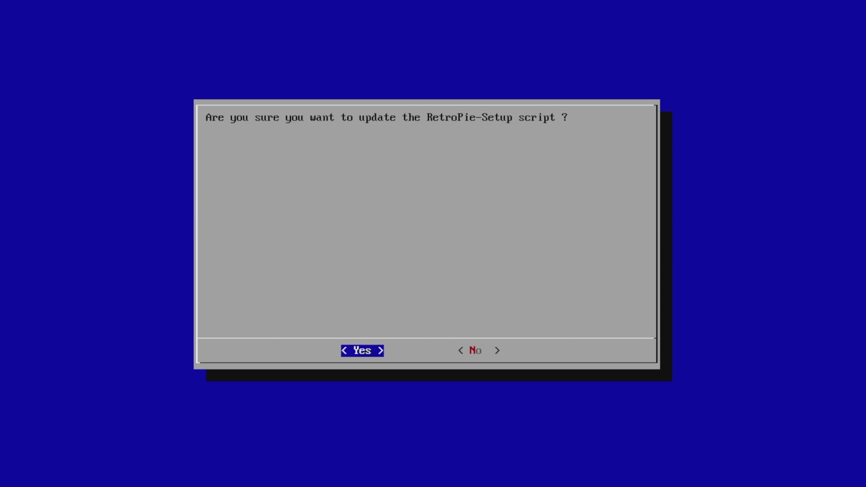
pyautogui.press('Return')
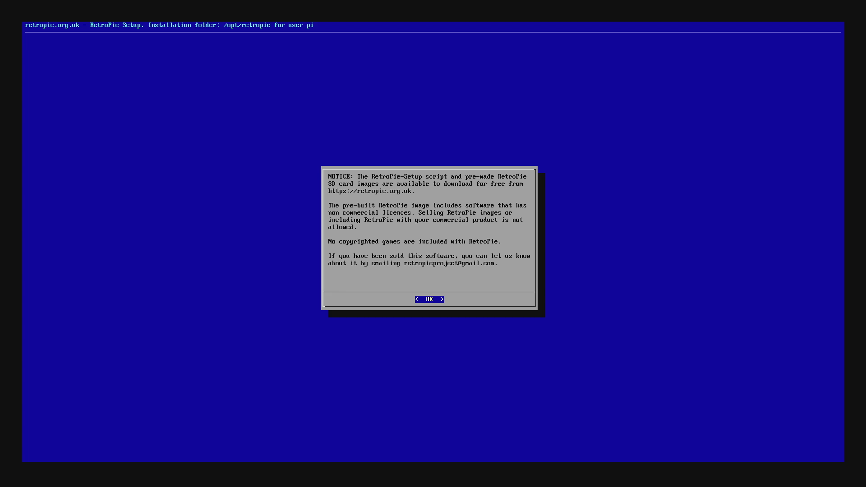
pyautogui.press('Return')
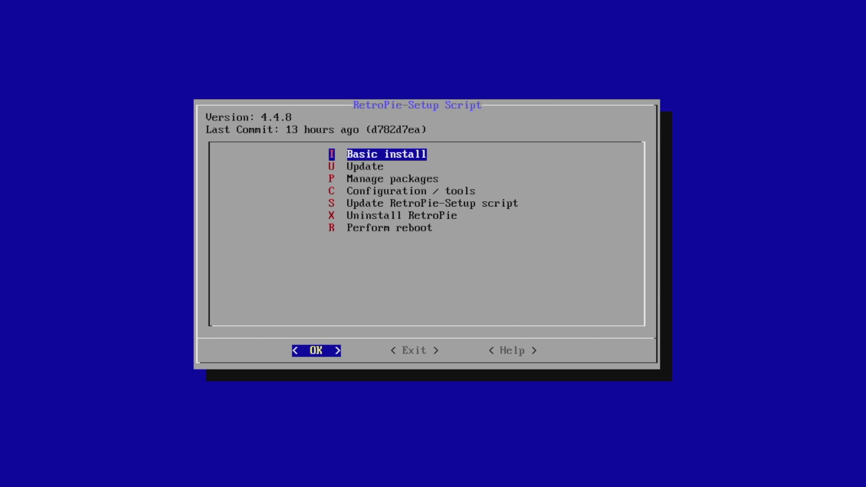
# - Open the experimental packages list in the package management section
pyautogui.press('Down')
pyautogui.press('Down')
pyautogui.press('Return')
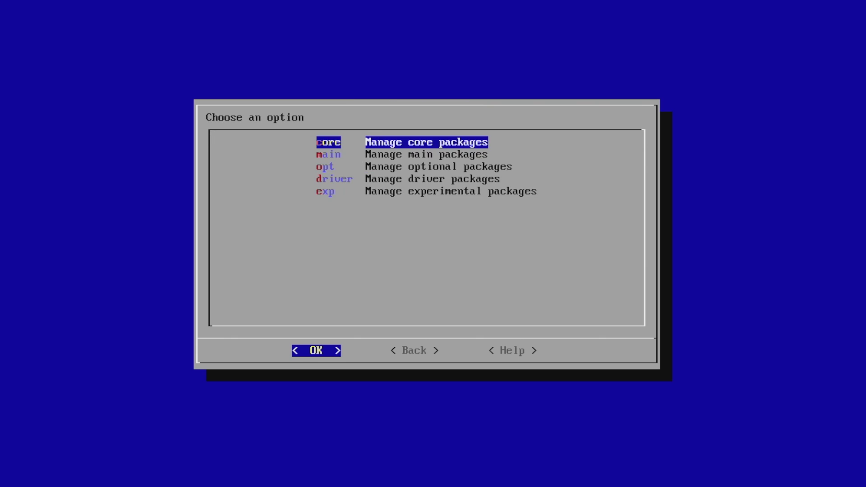
pyautogui.press('Down')
pyautogui.press('Down')
pyautogui.press('Down')
pyautogui.press('Down')
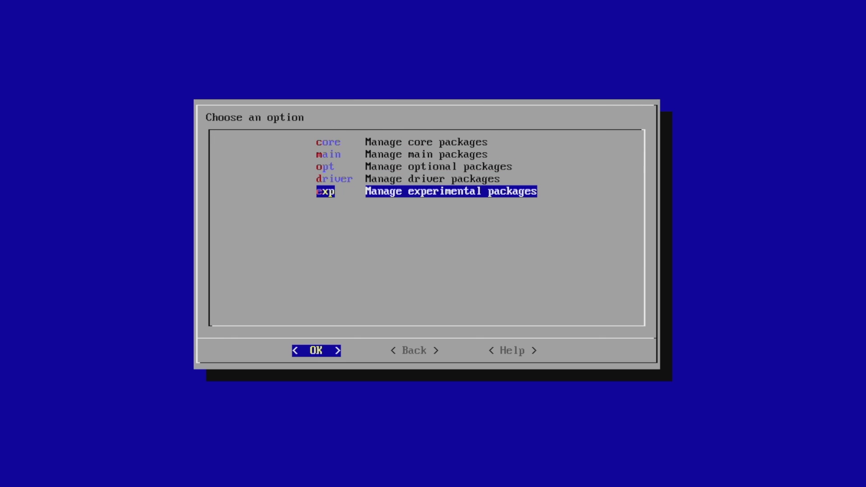
pyautogui.press('Return')
# - Choose the skyscraper package among the experimental packages and install it from source
pyautogui.press('Down')
pyautogui.press('Down')
pyautogui.press('Down')
pyautogui.press('Down')
pyautogui.press('Down')
pyautogui.press('Down')
pyautogui.press('Down')
pyautogui.press('Down')
pyautogui.press('Down')
pyautogui.press('Down')
pyautogui.press('Down')
pyautogui.press('Down')
pyautogui.press('Down')
pyautogui.press('Down')
pyautogui.press('Down')
pyautogui.press('Down')
pyautogui.press('Down')
pyautogui.press('Down')
pyautogui.press('Down')
pyautogui.press('Down')
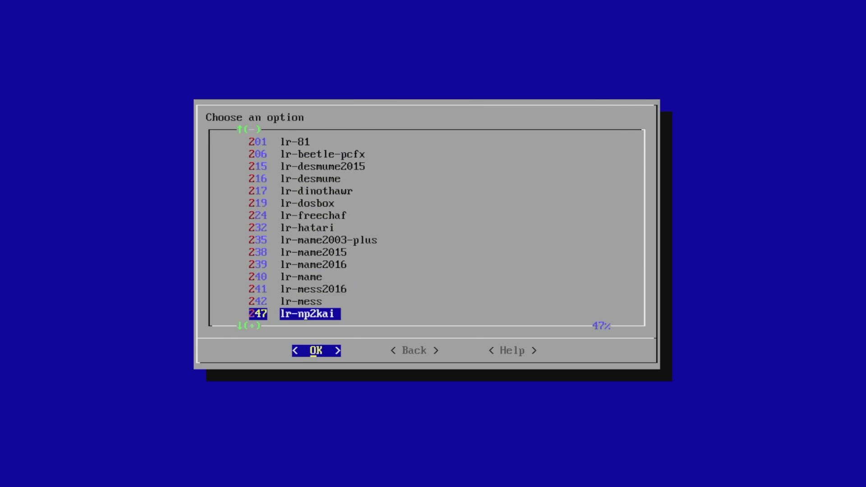
pyautogui.press('Down')
pyautogui.press('Down')
pyautogui.press('Down')
pyautogui.press('Down')
pyautogui.press('Down')
pyautogui.press('Down')
pyautogui.press('Down')
pyautogui.press('Down')
pyautogui.press('Down')
pyautogui.press('Down')
pyautogui.press('Down')
pyautogui.press('Down')
pyautogui.press('Down')
pyautogui.press('Down')
pyautogui.press('Down')
pyautogui.press('Down')
pyautogui.press('Down')
pyautogui.press('Down')
pyautogui.press('Down')
pyautogui.press('Down')
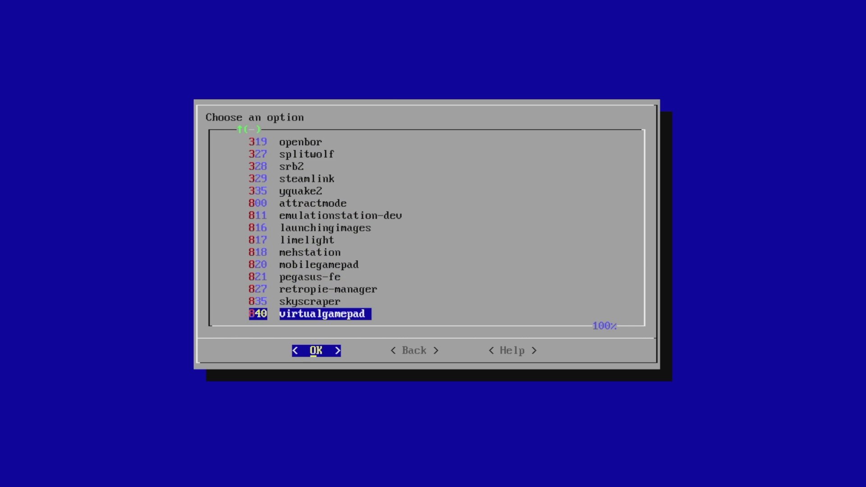
pyautogui.press('Up')
pyautogui.press('Return')
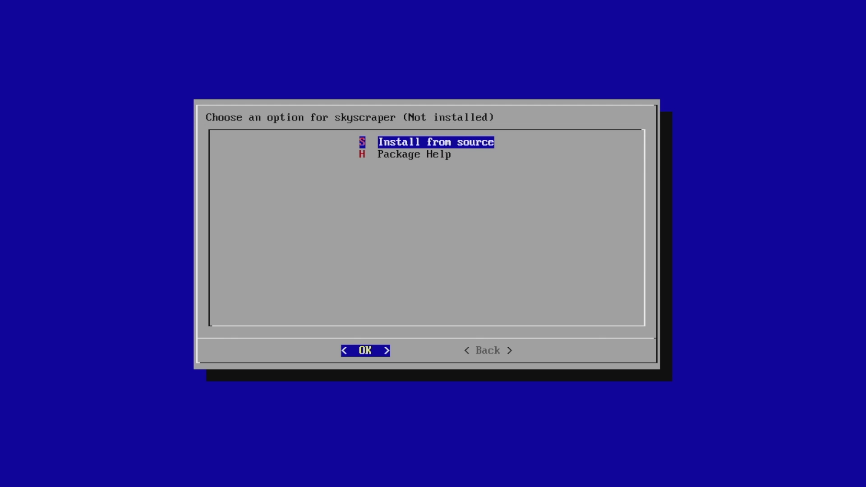
pyautogui.press('Return')
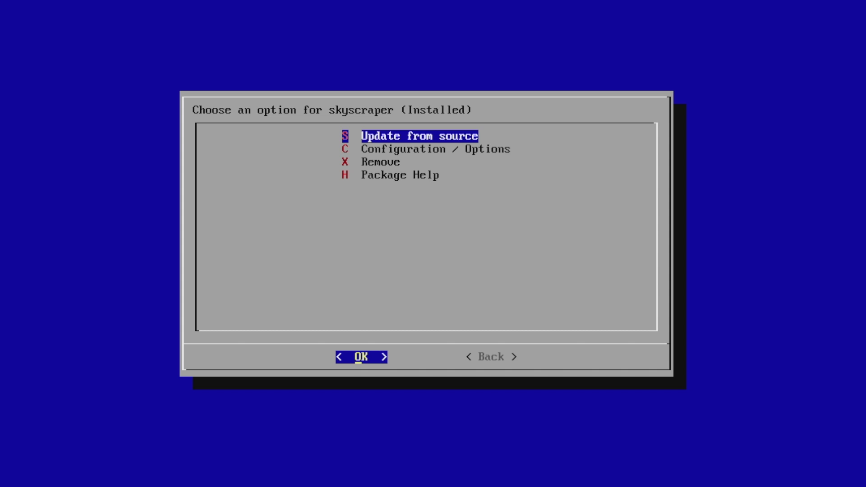
# - Exit the skyscraper package options and RetroPie Setup, and quit EmulationStation to the command line
pyautogui.press('Down')
pyautogui.press('Return')
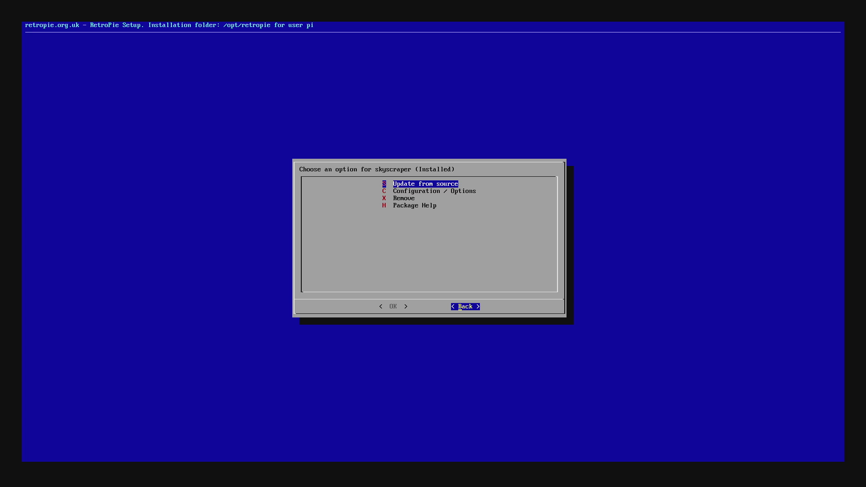
pyautogui.press('Return')
pyautogui.press('Return')
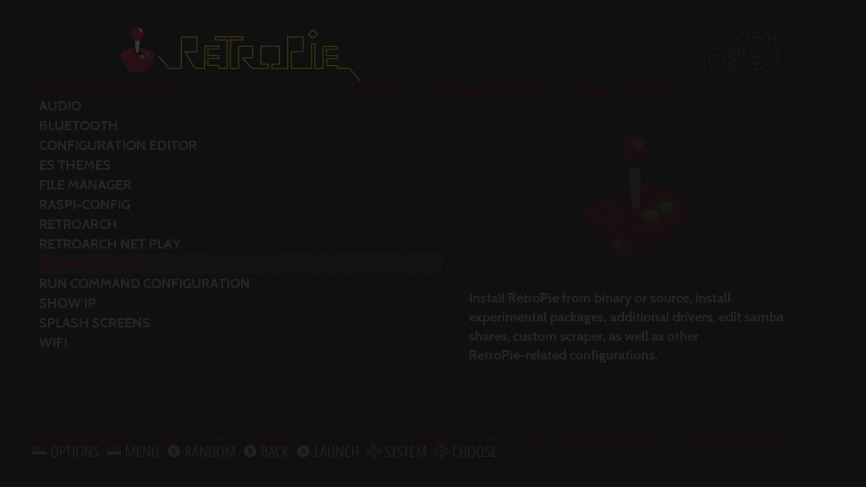
pyautogui.press('Escape')
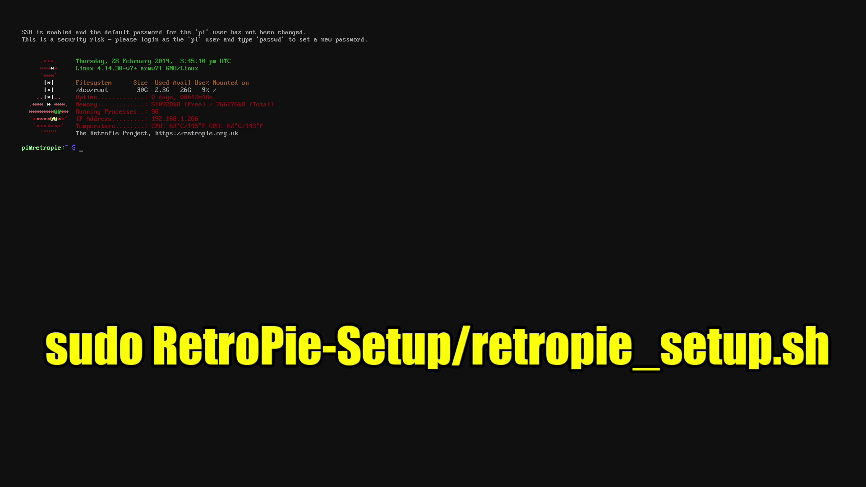
# - Run sudo RetroPie-Setup/retropie_setup.sh from the command line and open the experimental packages list
pyautogui.write('sudo RetroPie-Setup/retropie_setup')
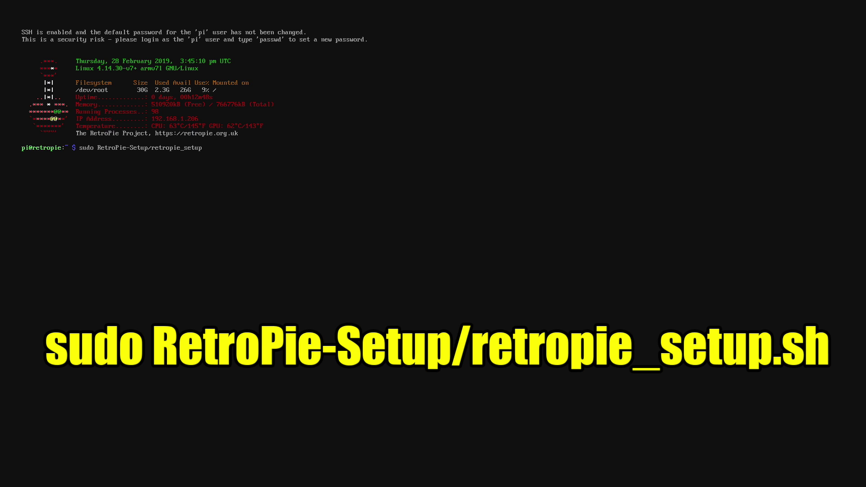
pyautogui.write('.sh')
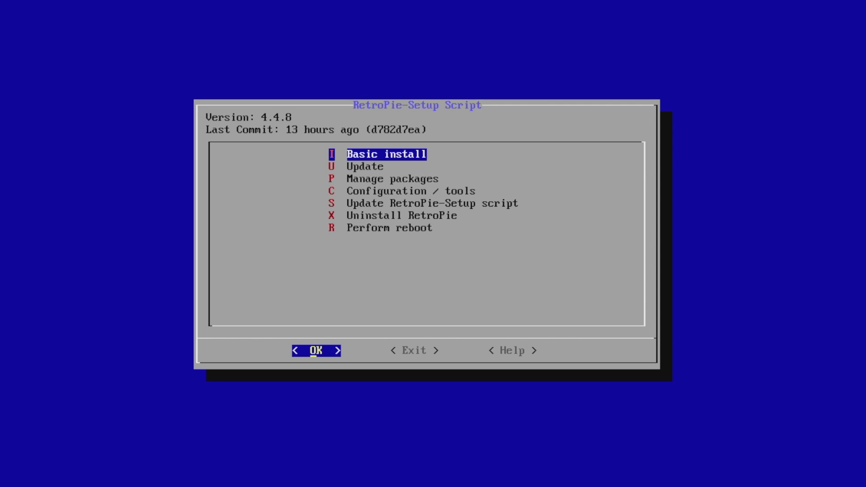
pyautogui.press('Down')
pyautogui.press('Down')
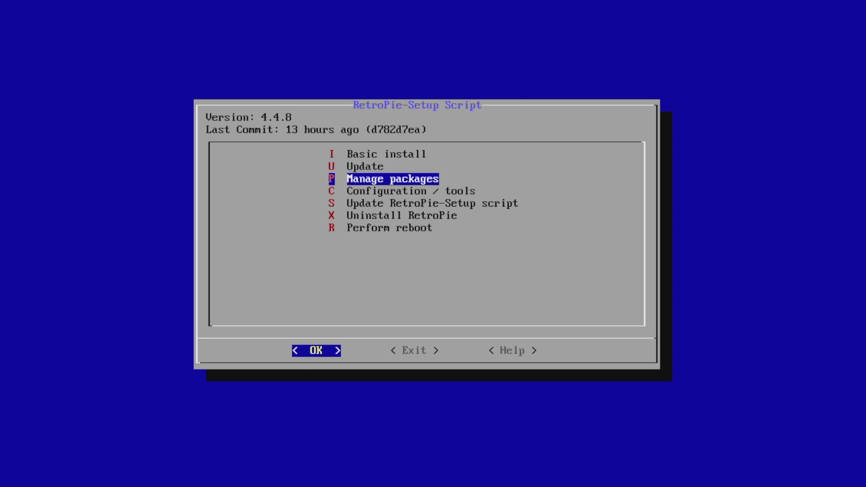
pyautogui.press('Return')
pyautogui.press('Down')
pyautogui.press('Down')
pyautogui.press('Down')
pyautogui.press('Down')
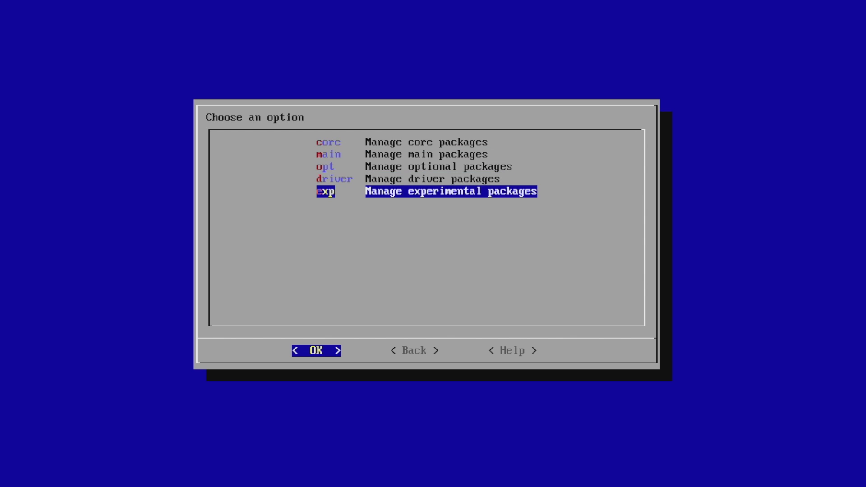
pyautogui.press('Return')
# - Choose the installed skyscraper package and open its Configuration / Options
pyautogui.press('Down')
pyautogui.press('Down')
pyautogui.press('Down')
pyautogui.press('Down')
pyautogui.press('Down')
pyautogui.press('Down')
pyautogui.press('Down')
pyautogui.press('Down')
pyautogui.press('Down')
pyautogui.press('Down')
pyautogui.press('Down')
pyautogui.press('Down')
pyautogui.press('Down')
pyautogui.press('Down')
pyautogui.press('Down')
pyautogui.press('Down')
pyautogui.press('Down')
pyautogui.press('Down')
pyautogui.press('Down')
pyautogui.press('Down')
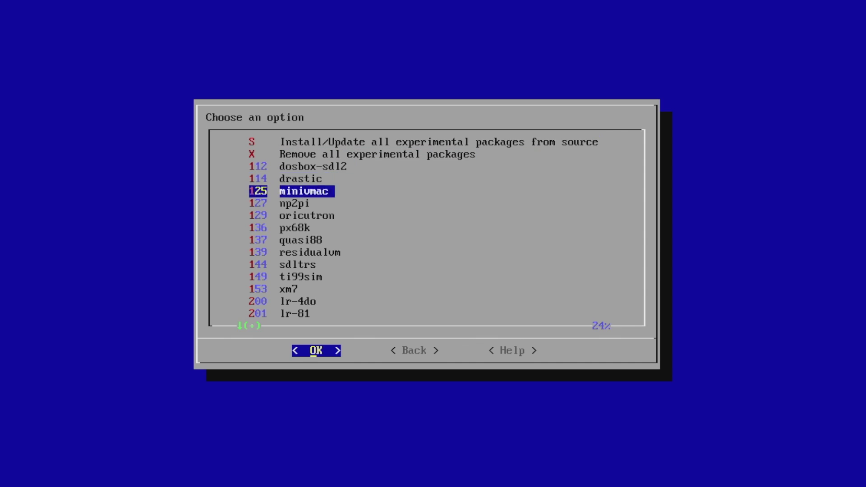
pyautogui.press('Down')
pyautogui.press('Down')
pyautogui.press('Down')
pyautogui.press('Down')
pyautogui.press('Down')
pyautogui.press('Down')
pyautogui.press('Down')
pyautogui.press('Down')
pyautogui.press('Down')
pyautogui.press('Down')
pyautogui.press('Down')
pyautogui.press('Down')
pyautogui.press('Down')
pyautogui.press('Down')
pyautogui.press('Down')
pyautogui.press('Down')
pyautogui.press('Down')
pyautogui.press('Down')
pyautogui.press('Down')
pyautogui.press('Down')
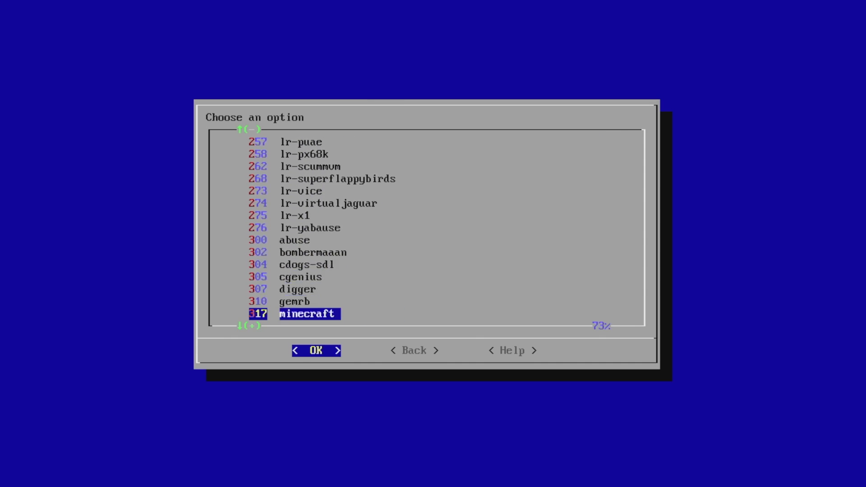
pyautogui.press('Return')
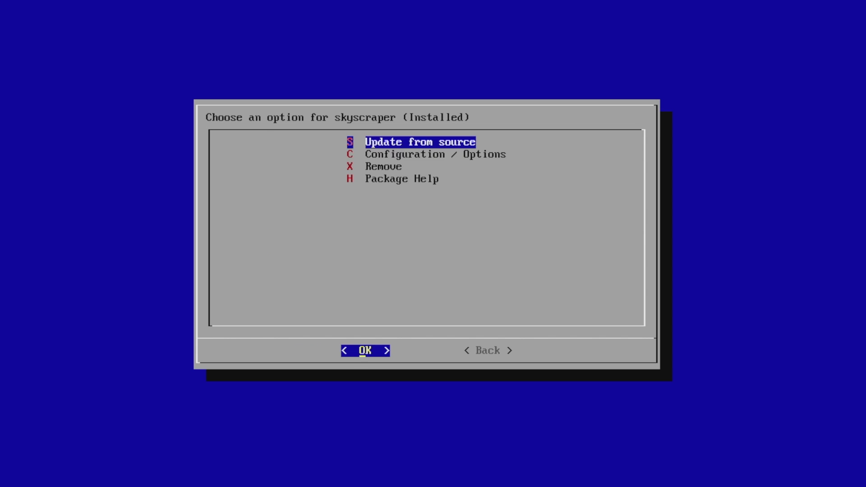
pyautogui.press('Down')
pyautogui.press('Return')
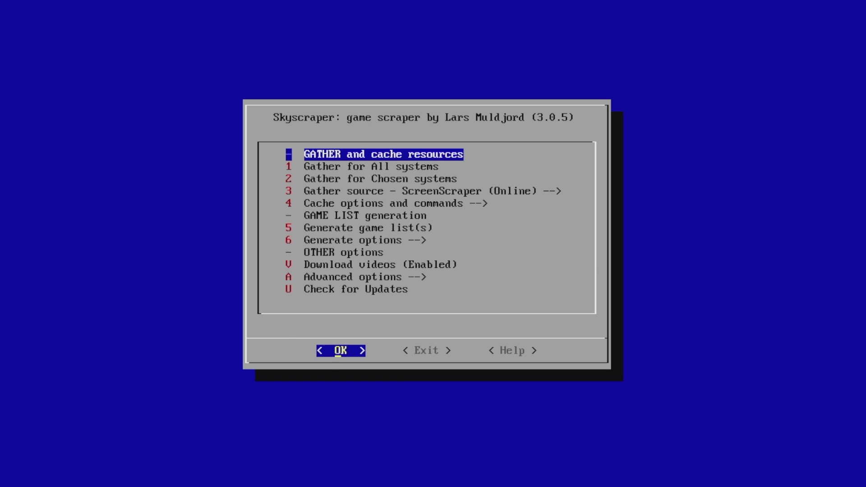
# - Examine Skyscraper's settings for downloading videos, generating game lists, caching and the gather source
pyautogui.press('Down')
pyautogui.press('Down')
pyautogui.press('Down')
pyautogui.press('Down')
pyautogui.press('Down')
pyautogui.press('Down')
pyautogui.press('Down')
pyautogui.press('Down')
pyautogui.press('Down')
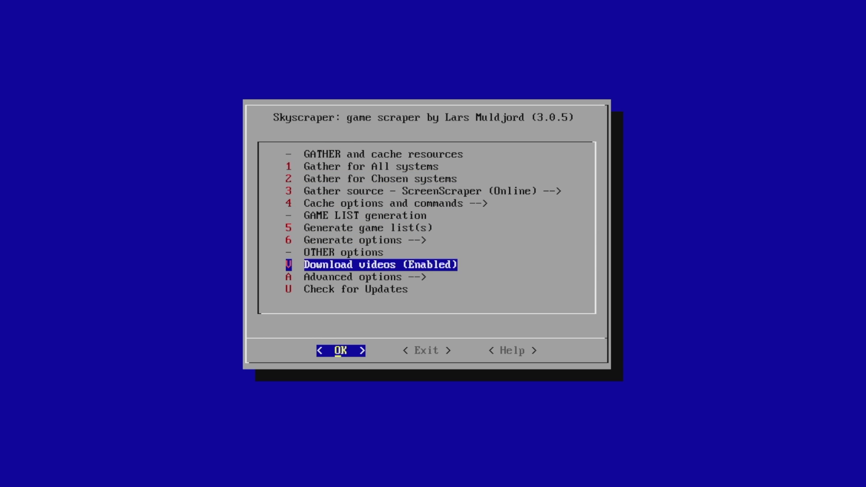
pyautogui.press('Up')
pyautogui.press('Up')
pyautogui.press('Up')
pyautogui.press('Up')
pyautogui.press('Up')
pyautogui.press('Up')
pyautogui.press('Up')
pyautogui.press('Up')
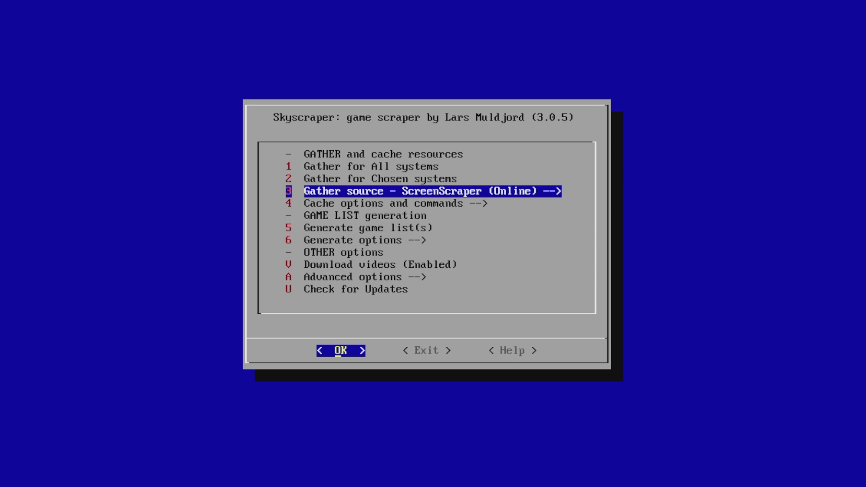
# - Open Gather for Chosen systems and mark the atari2600 and atarilynx ROM folders, leaving arcade unmarked
pyautogui.press('Down')
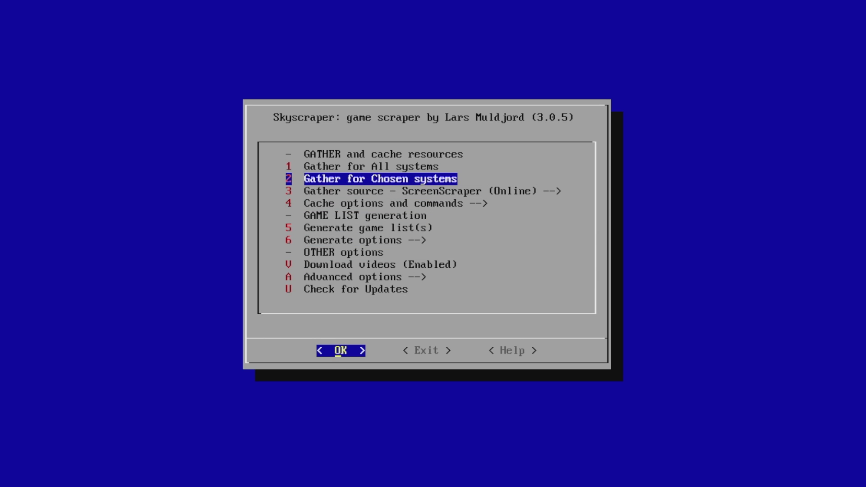
pyautogui.press('Return')
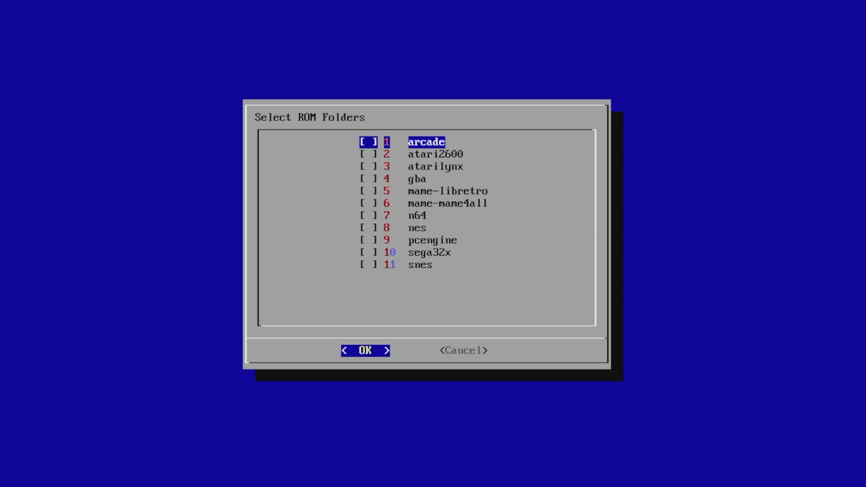
pyautogui.press('Down')
pyautogui.press('Up')
pyautogui.press('space')
pyautogui.press('Down')
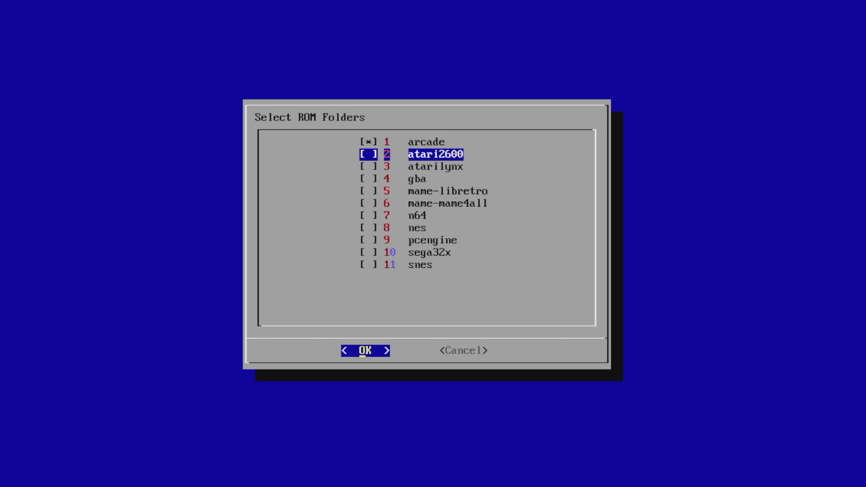
pyautogui.press('space')
pyautogui.press('Down')
pyautogui.press('space')
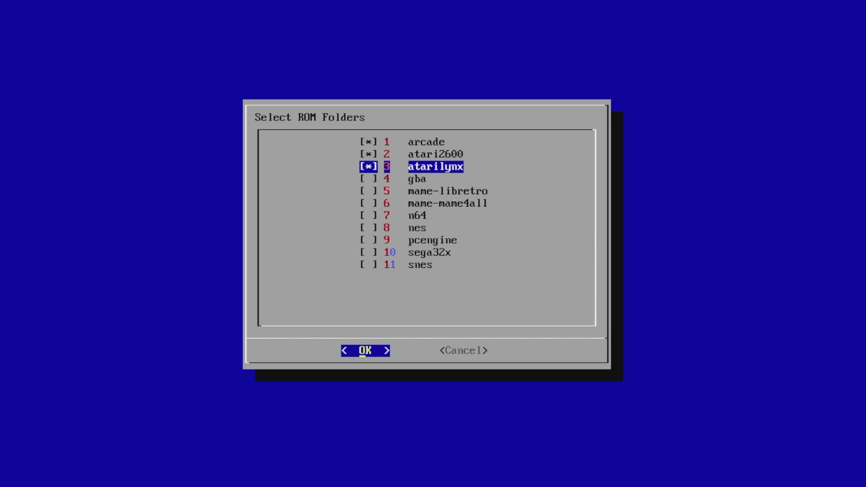
pyautogui.press('Up')
pyautogui.press('Up')
pyautogui.press('space')
# - Add the gba, n64, nes and pcengine ROM folders to the systems chosen for gathering
pyautogui.press('Down')
pyautogui.press('Down')
pyautogui.press('Down')
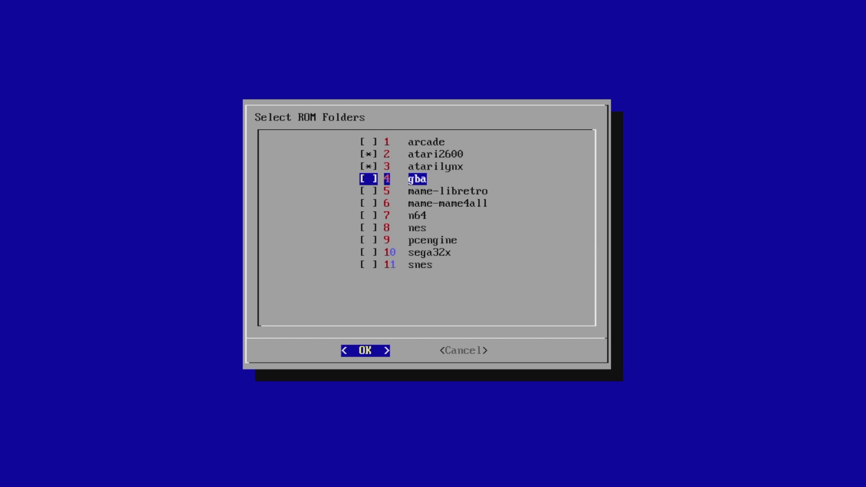
pyautogui.press('space')
pyautogui.press('Down')
pyautogui.press('Down')
pyautogui.press('Down')
pyautogui.press('space')
pyautogui.press('Down')
pyautogui.press('space')
pyautogui.press('Down')
pyautogui.press('space')
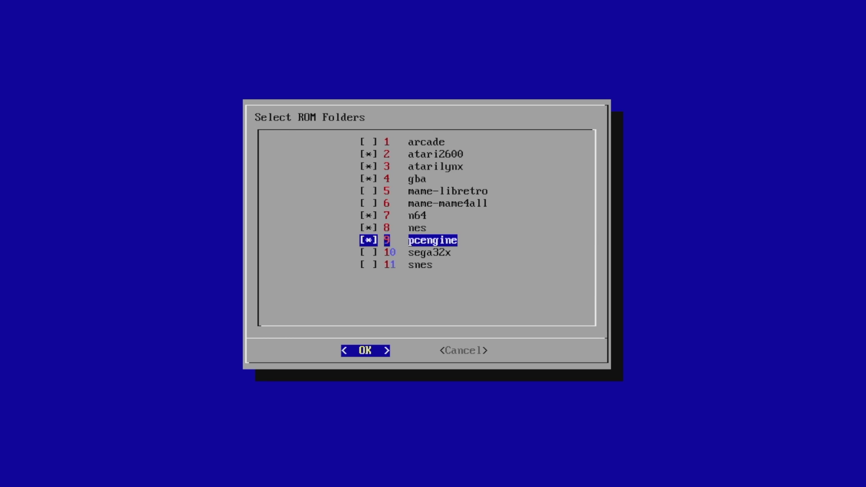
# - Add sega32x to the chosen ROM folders and gather the resources for all marked systems
pyautogui.press('Down')
pyautogui.press('space')
pyautogui.press('Down')
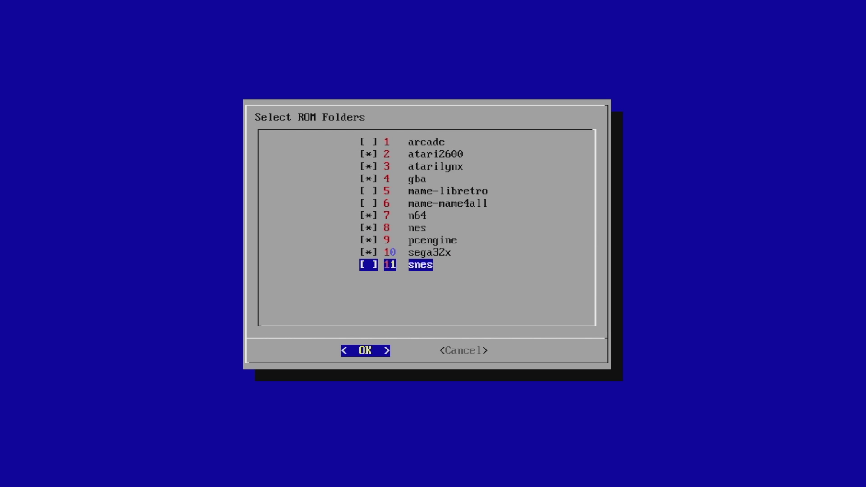
pyautogui.press('Return')
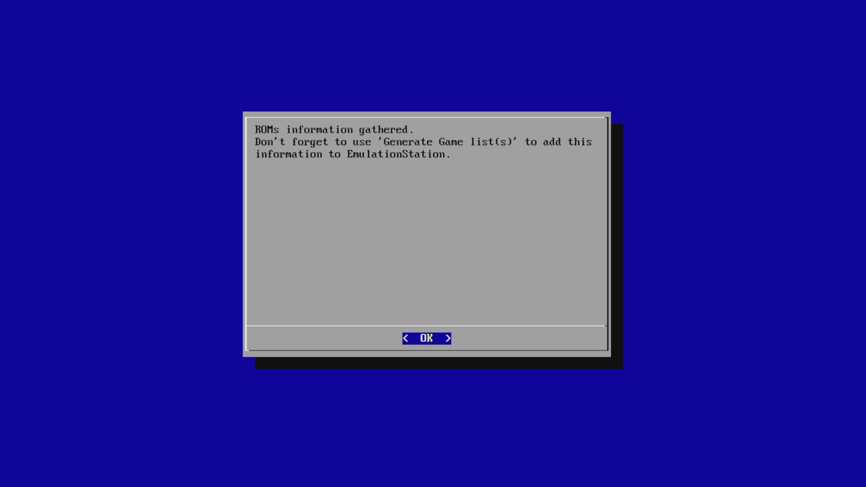
pyautogui.press('Return')
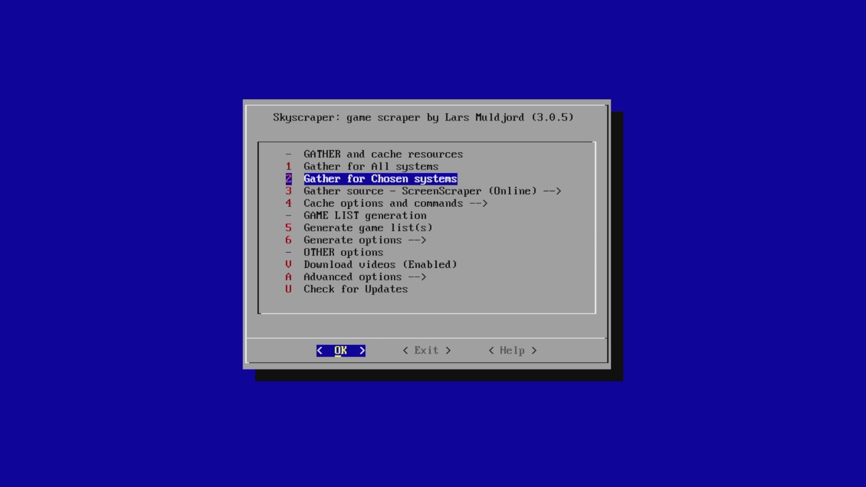
# - Open Generate game list(s) and mark the atari2600, atarilynx and gba ROM folders
pyautogui.press('Down')
pyautogui.press('Down')
pyautogui.press('Down')
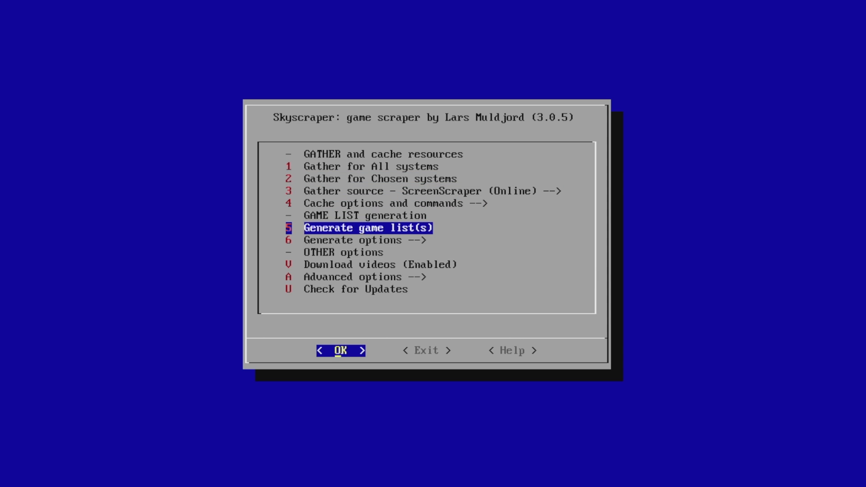
pyautogui.press('Return')
pyautogui.press('Down')
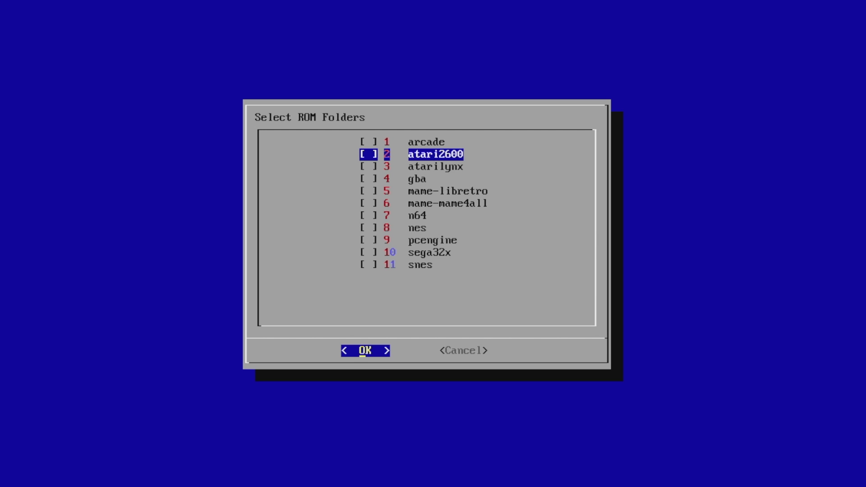
pyautogui.press('space')
pyautogui.press('Down')
pyautogui.press('space')
pyautogui.press('Down')
pyautogui.press('space')
pyautogui.press('Down')
pyautogui.press('space')
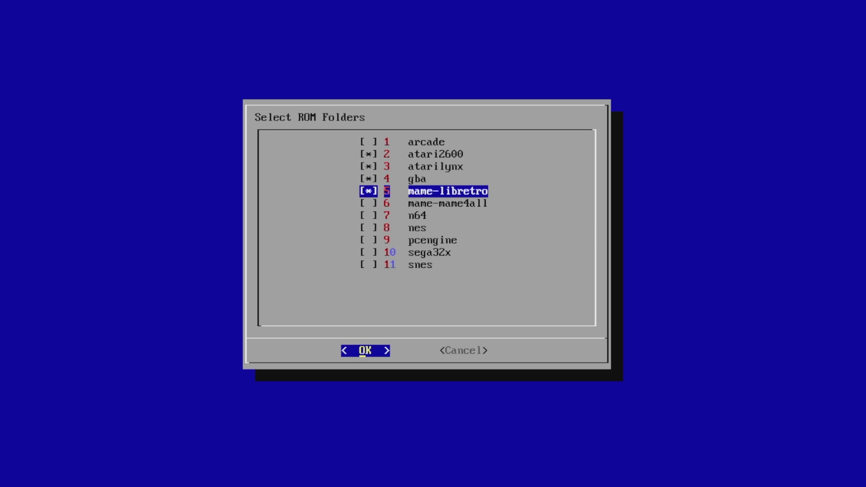
pyautogui.press('Down')
pyautogui.press('space')
pyautogui.press('Up')
pyautogui.press('space')
pyautogui.press('Down')
pyautogui.press('space')
# - Mark the n64, nes, pcengine and sega32x ROM folders for game list generation
pyautogui.press('Down')
pyautogui.press('space')
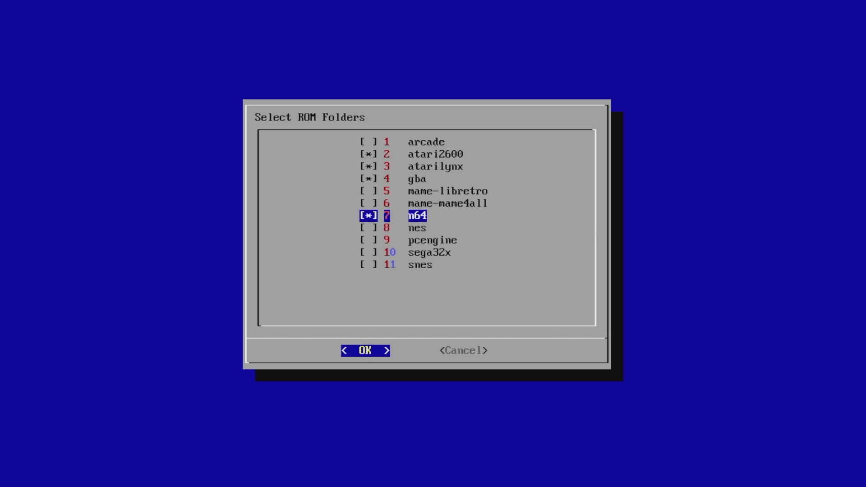
pyautogui.press('Down')
pyautogui.press('space')
pyautogui.press('Down')
pyautogui.press('space')
pyautogui.press('Down')
pyautogui.press('space')
pyautogui.press('Down')
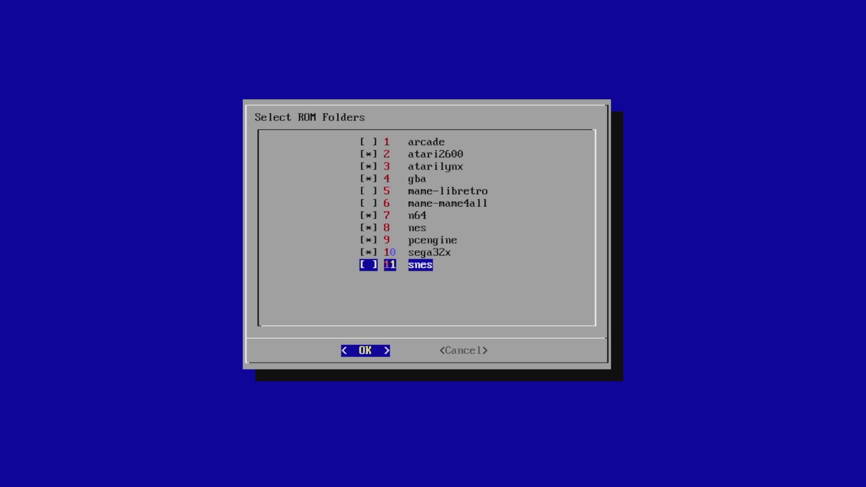
# - Generate the game lists for the marked ROM folders and return to Skyscraper's main options
pyautogui.press('Up')
pyautogui.press('Up')
pyautogui.press('Up')
pyautogui.press('Up')
pyautogui.press('Down')
pyautogui.press('Down')
pyautogui.press('Down')
pyautogui.press('Down')
pyautogui.press('Return')
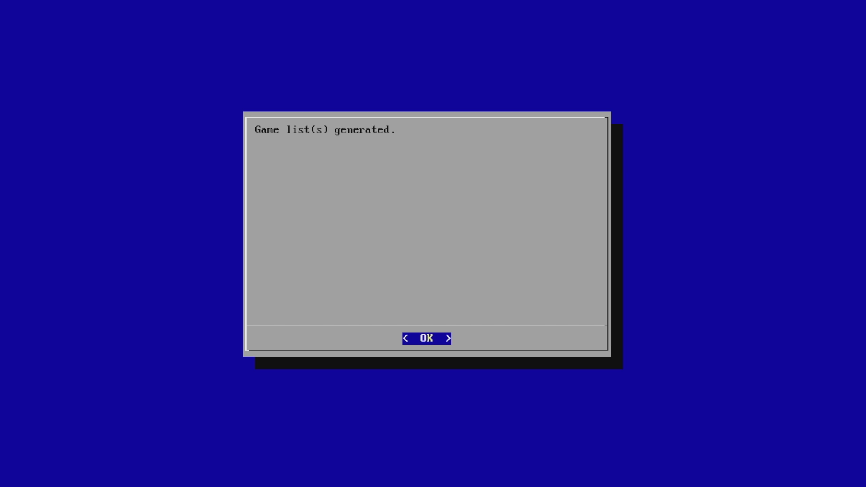
pyautogui.press('Return')
# - Leave Skyscraper and RetroPie Setup and go back to EmulationStation's system selection
pyautogui.press('Right')
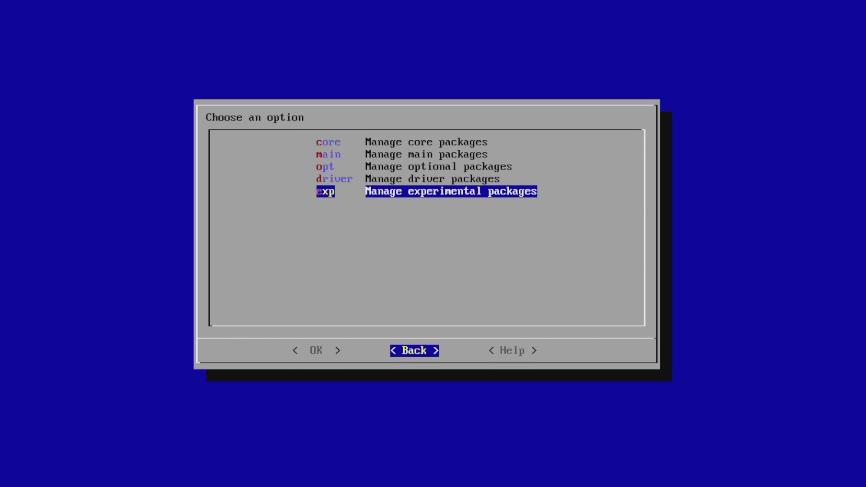
pyautogui.press('Return')
pyautogui.press('Down')
pyautogui.press('Down')
pyautogui.press('Down')
pyautogui.press('Down')
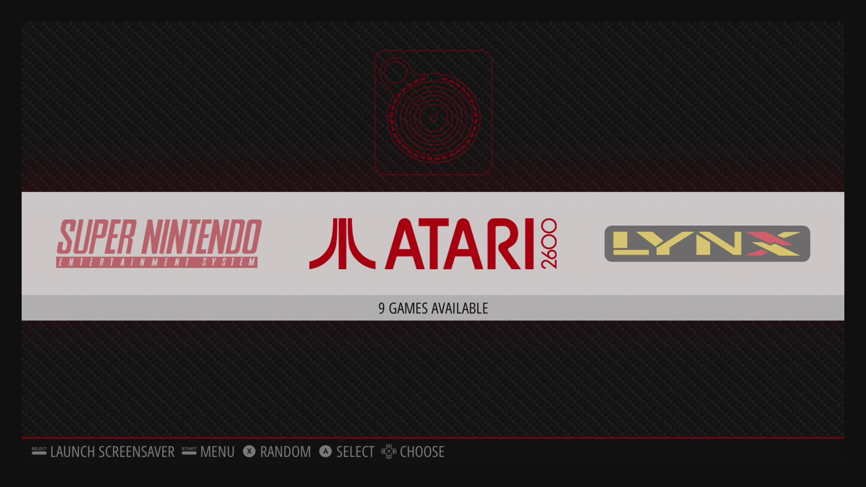
# - Open EmulationStation's Other Settings
pyautogui.press('Return')
pyautogui.press('Down')
pyautogui.press('Down')
pyautogui.press('Down')
pyautogui.press('Down')
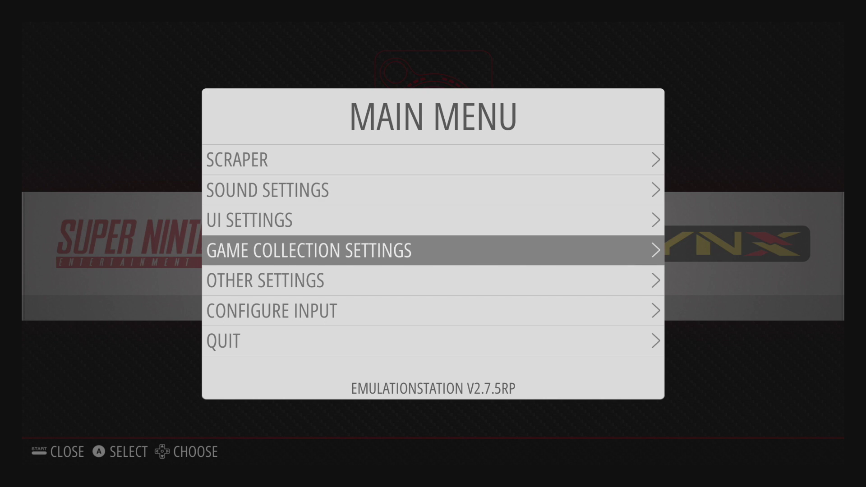
pyautogui.press('Return')
pyautogui.press('Down')
pyautogui.press('Down')
pyautogui.press('Down')
pyautogui.press('Down')
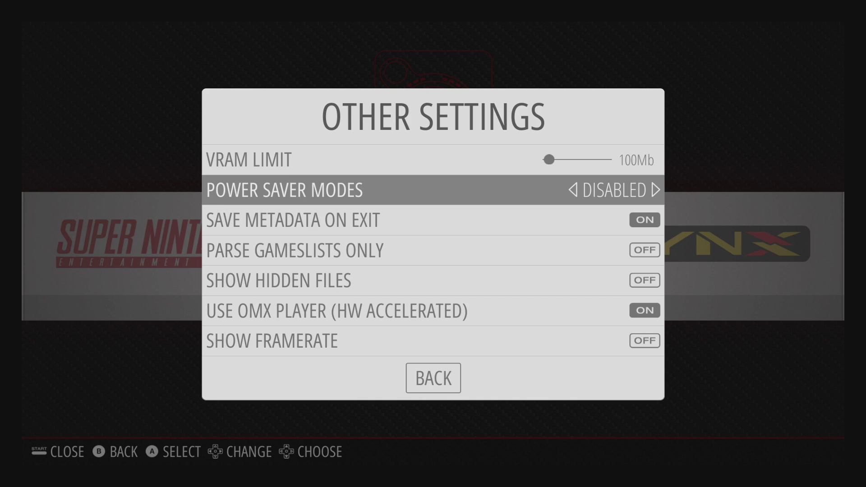
# - Check the Use OMX Player (HW Accelerated) option and the remaining Other Settings, and return to the system selection
pyautogui.press('Down')
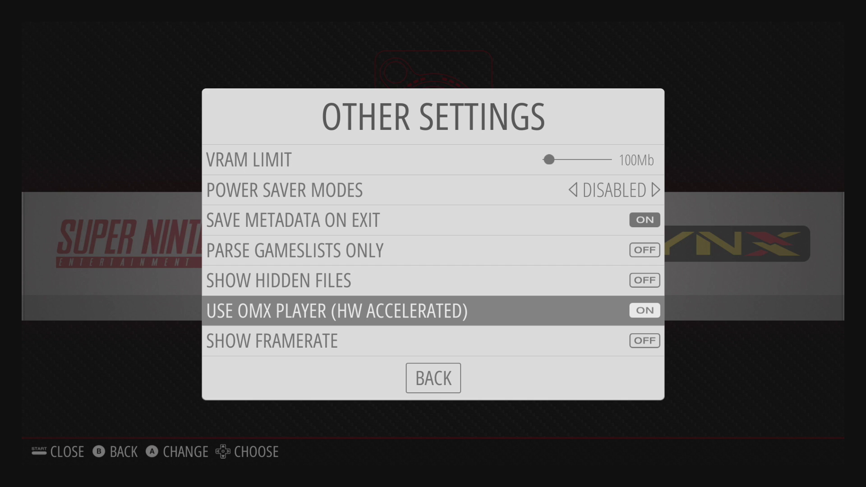
pyautogui.press('Return')
pyautogui.press('Return')
pyautogui.press('Down')
pyautogui.press('Down')
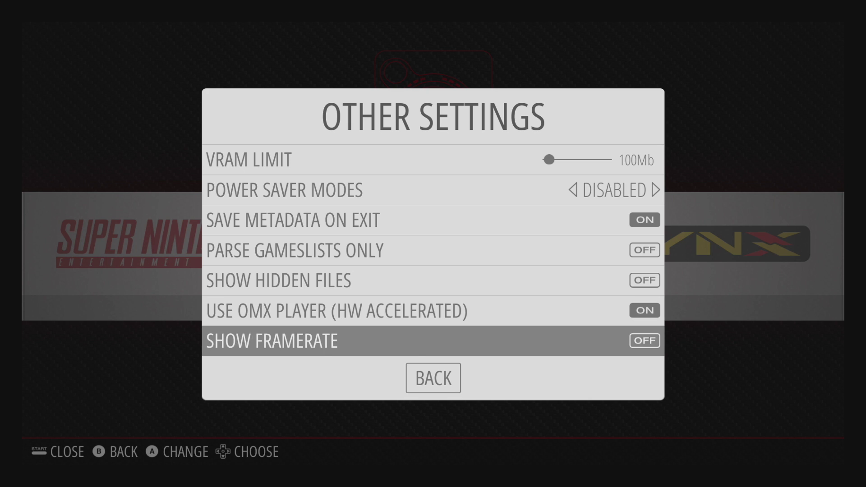
pyautogui.press('Up')
pyautogui.press('Up')
pyautogui.press('Up')
pyautogui.press('Up')
pyautogui.press('Up')
pyautogui.press('Up')
pyautogui.press('Up')
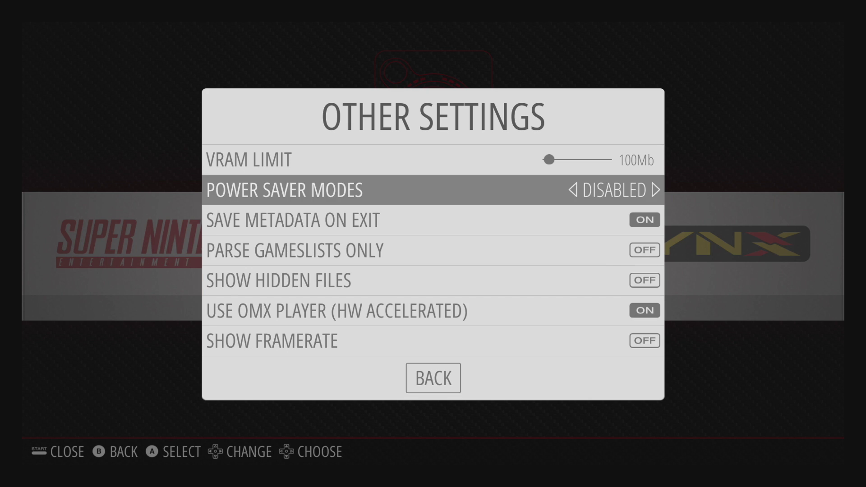
pyautogui.press('Down')
pyautogui.press('Down')
pyautogui.press('Down')
pyautogui.press('Down')
pyautogui.press('Down')
pyautogui.press('Down')
pyautogui.press('Down')
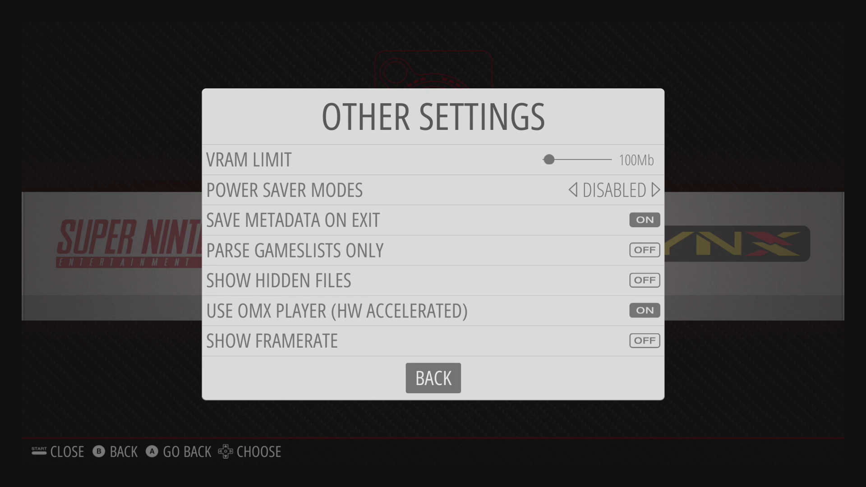
pyautogui.press('Return')
pyautogui.press('Escape')
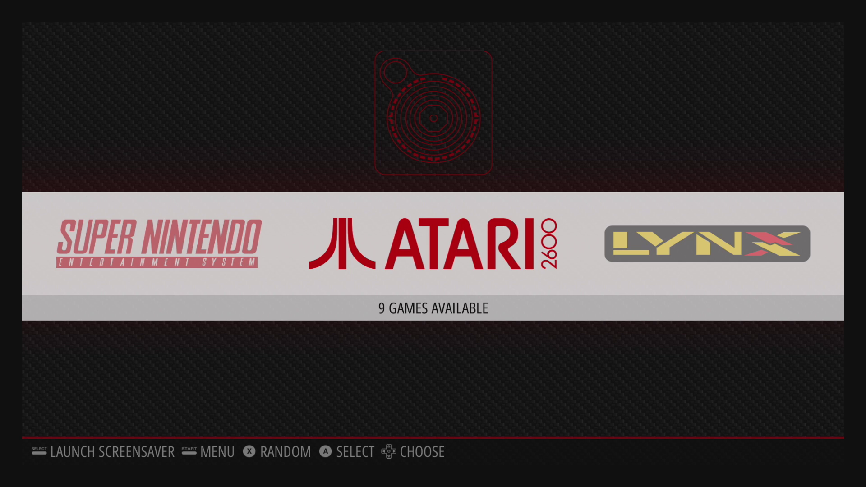
# - Examine the scraped logos, videos and descriptions of the Atari 2600 games from Actionauts to Dragonfire
pyautogui.press('Return')
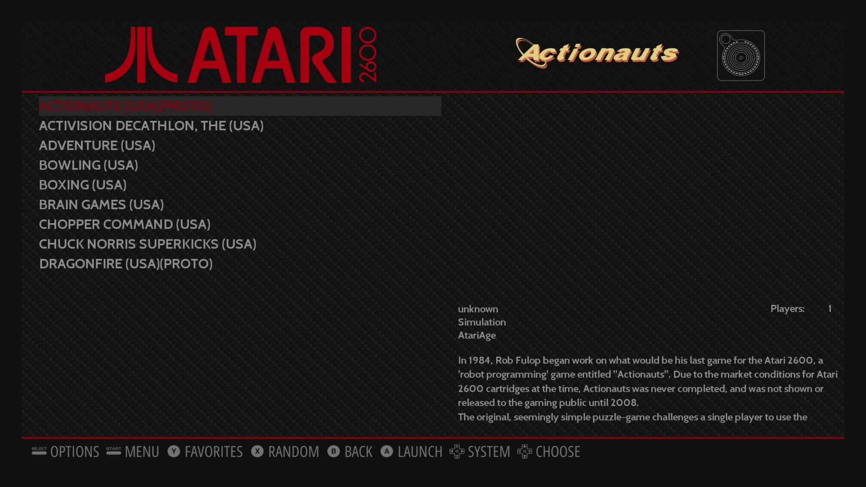
pyautogui.press('Down')
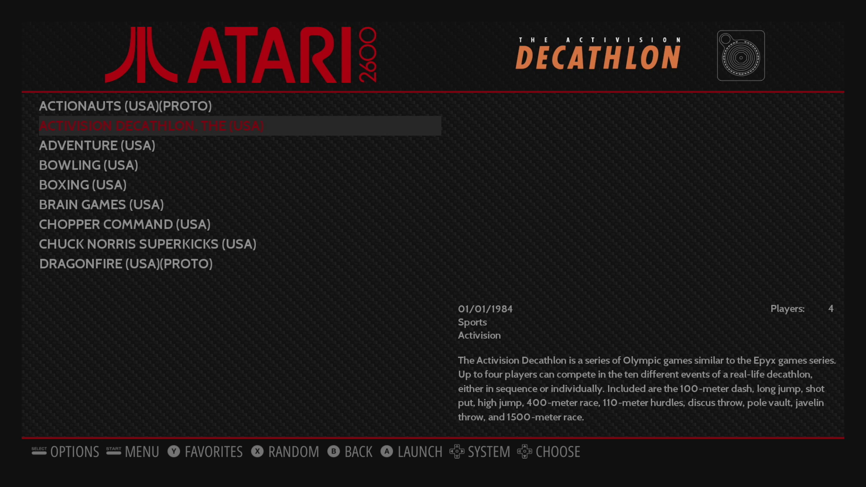
pyautogui.press('Down')
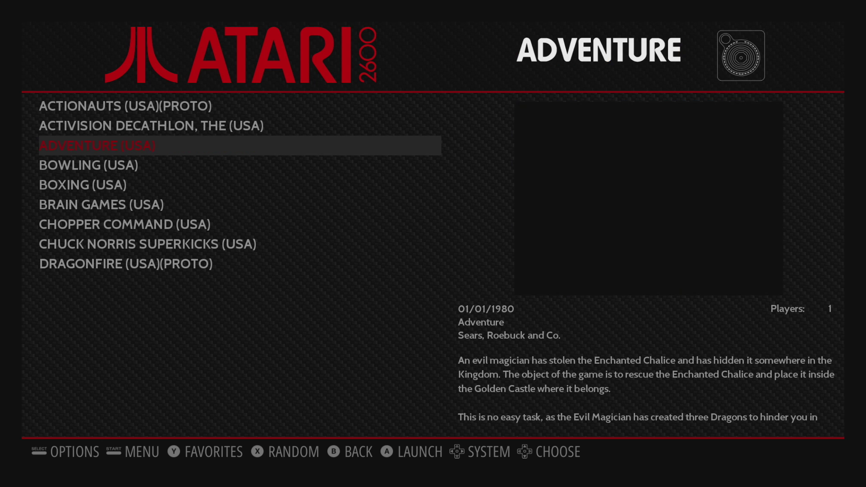
pyautogui.press('Down')
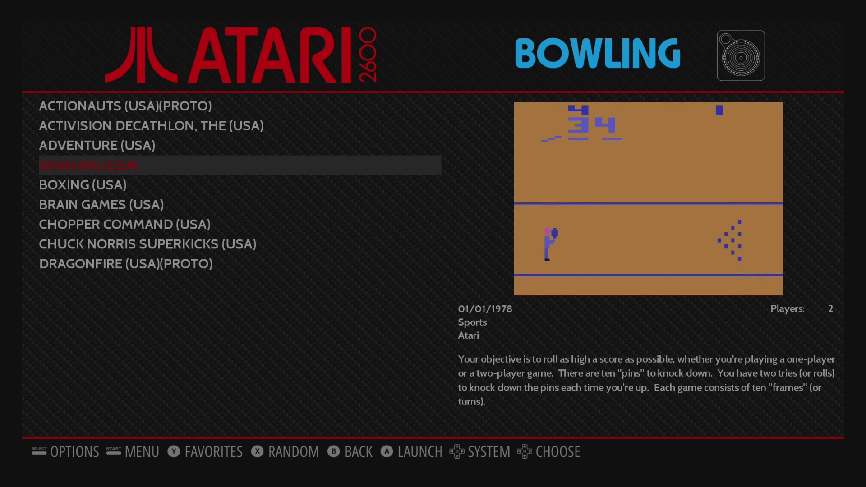
pyautogui.press('Down')
pyautogui.press('Down')
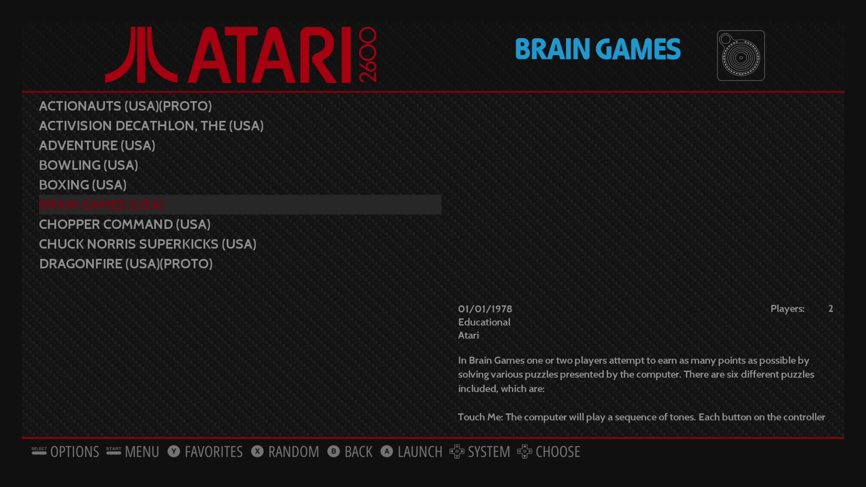
pyautogui.press('Down')
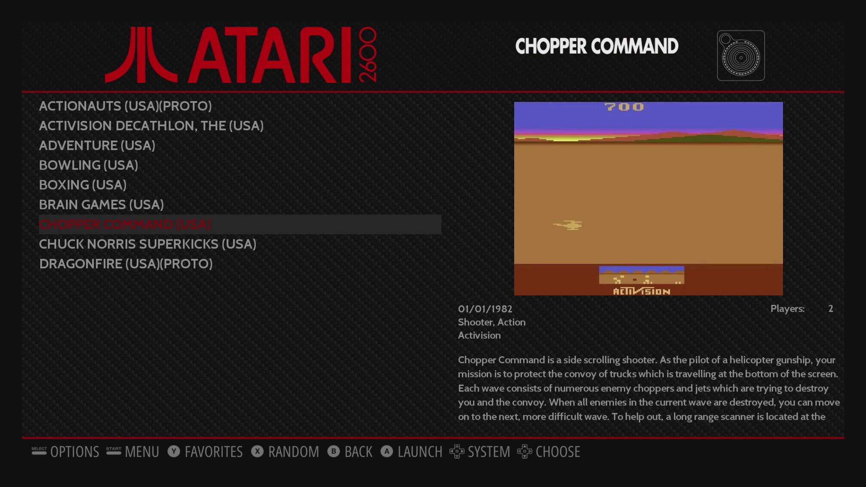
pyautogui.press('Down')
pyautogui.press('Down')
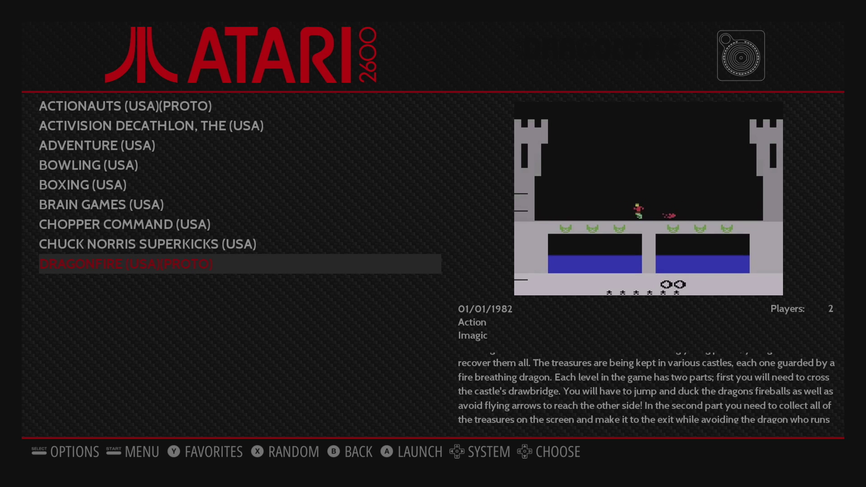
# - Examine the scraped logos, videos and descriptions of the Atari Lynx games from Awesome Golf to Electrocop
pyautogui.press('Right')
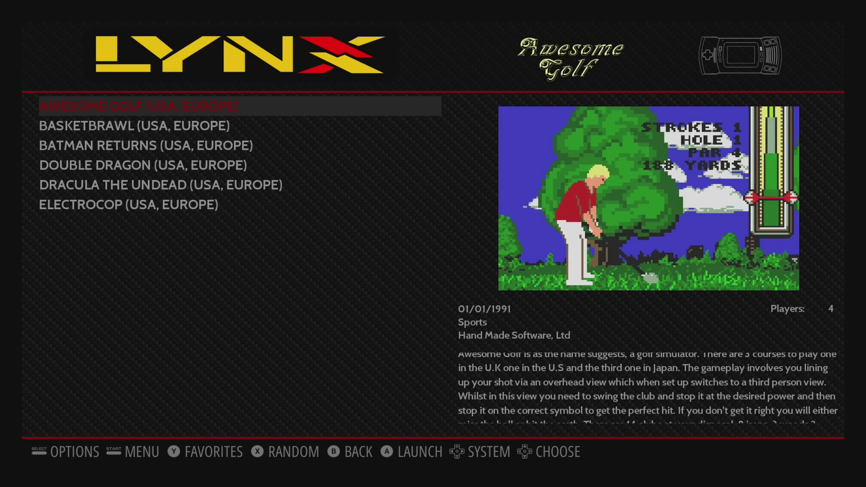
pyautogui.press('Down')
pyautogui.press('Down')
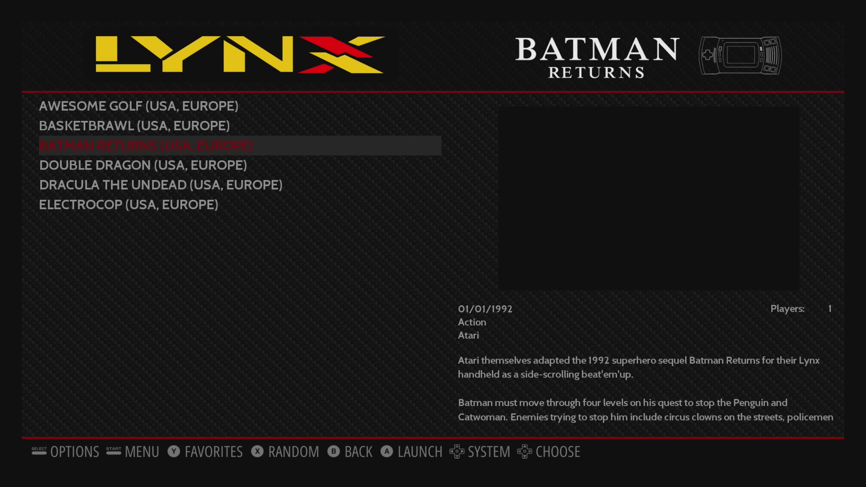
pyautogui.press('Down')
pyautogui.press('Down')
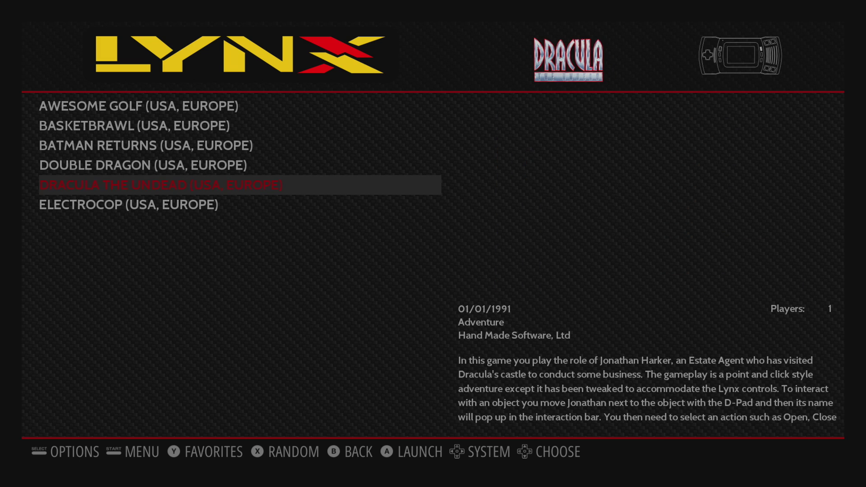
pyautogui.press('Down')
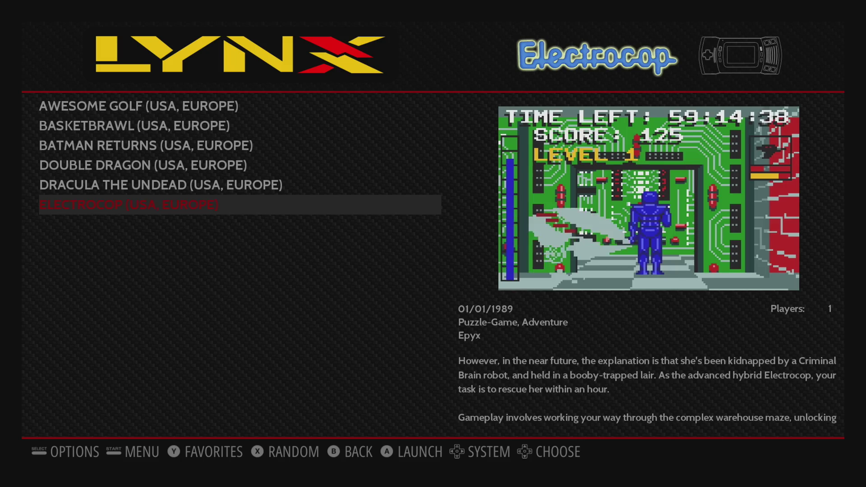
# - Examine the scraped logos, videos and descriptions of the Sega 32X games from After Burner Complete to Virtua Fighter
pyautogui.press('Right')
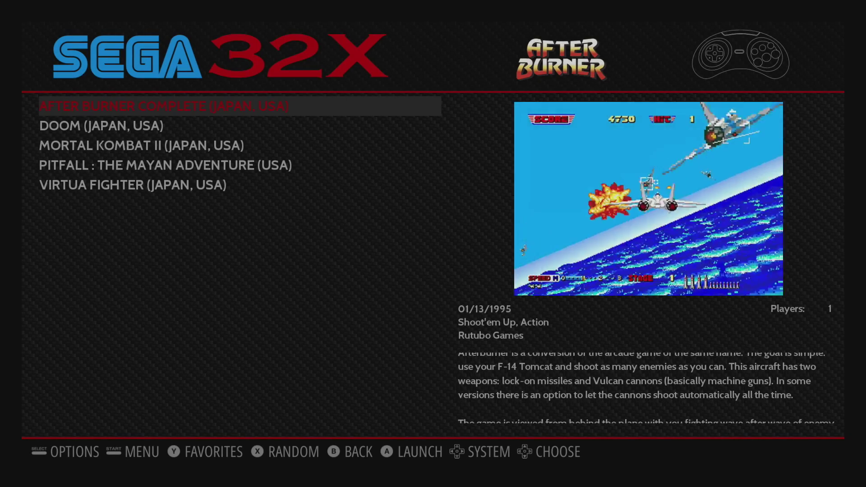
pyautogui.press('Down')
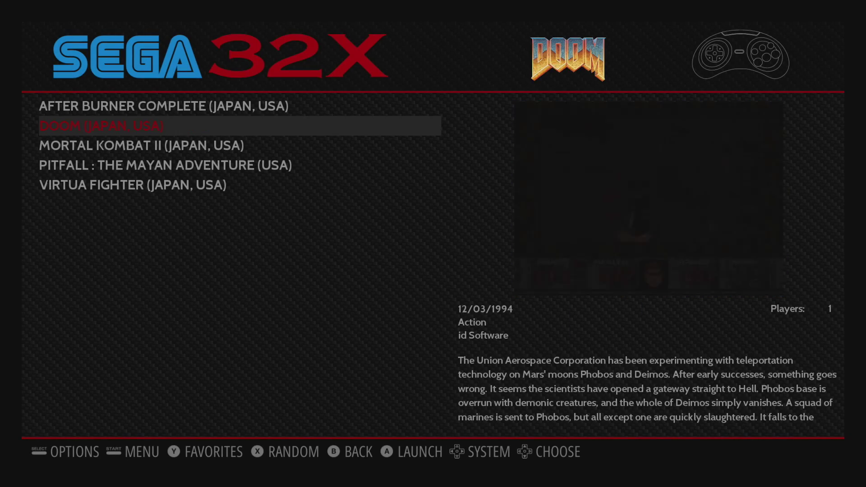
pyautogui.press('Down')
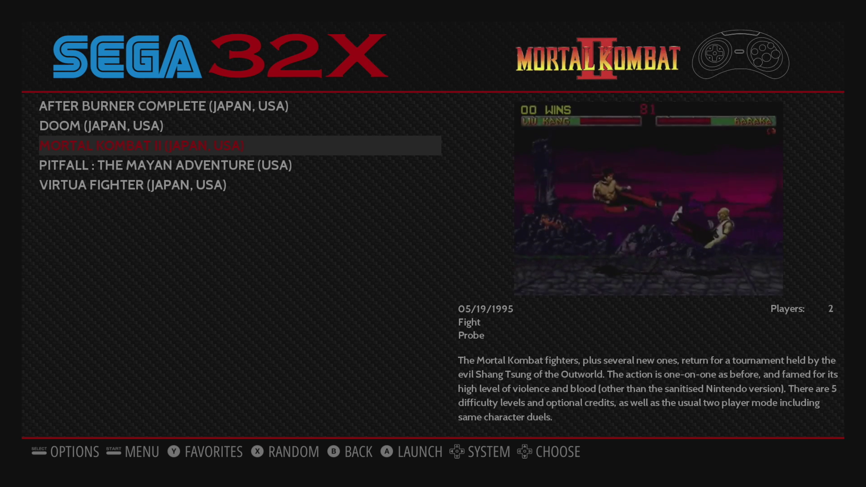
pyautogui.press('Down')
pyautogui.press('Down')
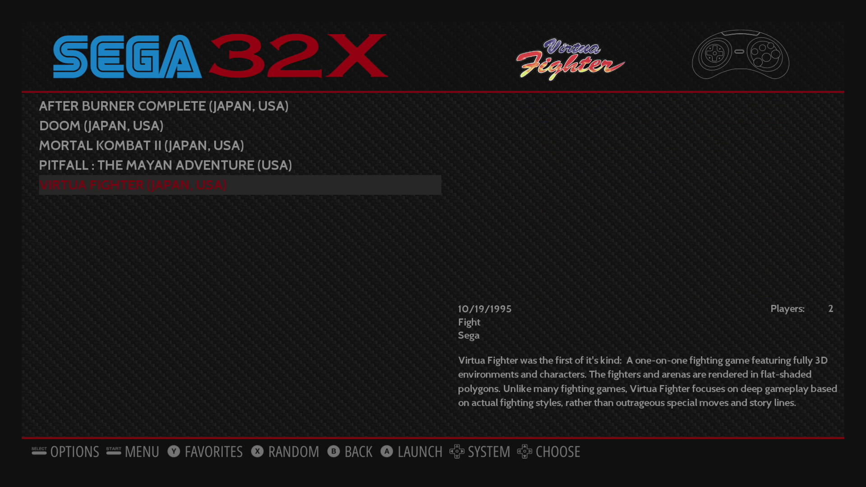
# - Examine the scraped artwork and descriptions of the Super Nintendo games from Hagane to Mega Man 7, and return to the system selection
pyautogui.press('Right')
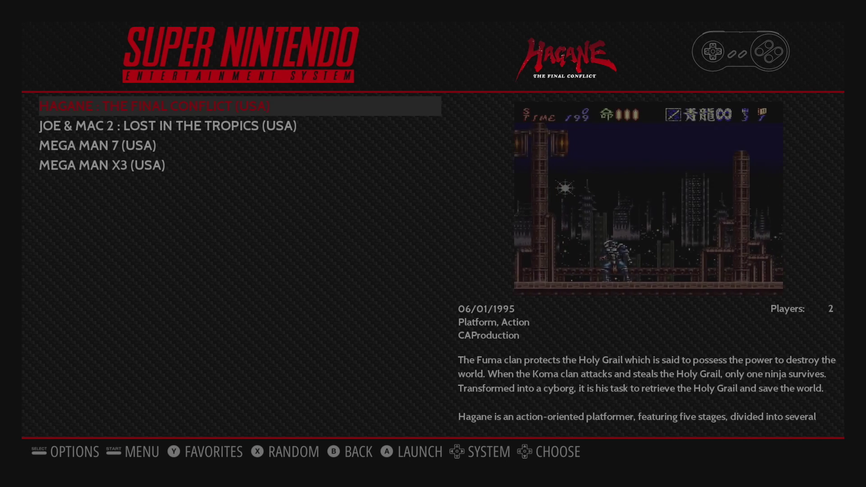
pyautogui.press('Down')
pyautogui.press('Down')
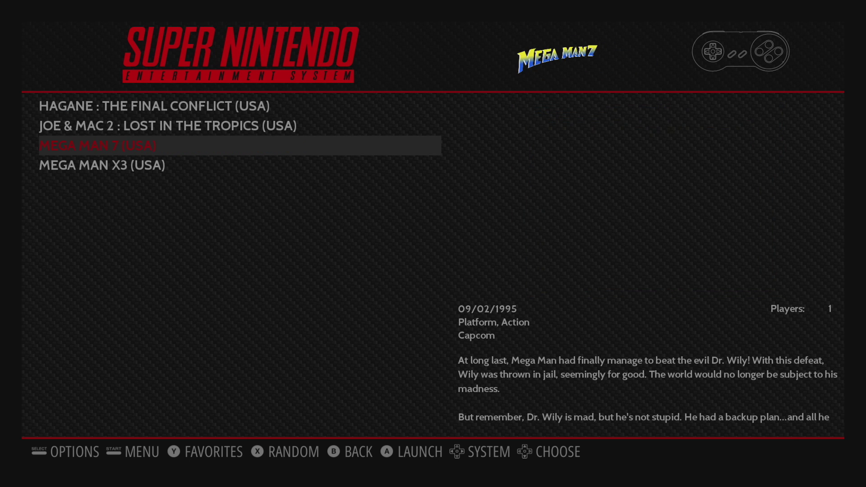
pyautogui.press('Up')
pyautogui.press('Up')
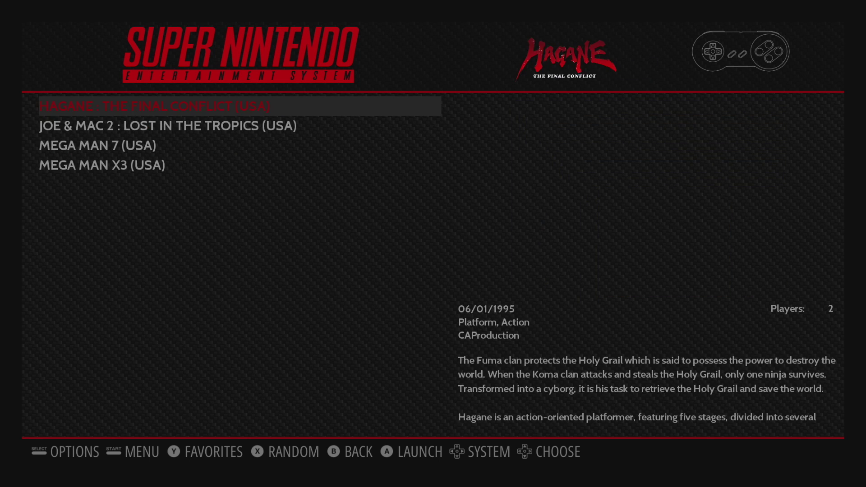
pyautogui.press('Escape')
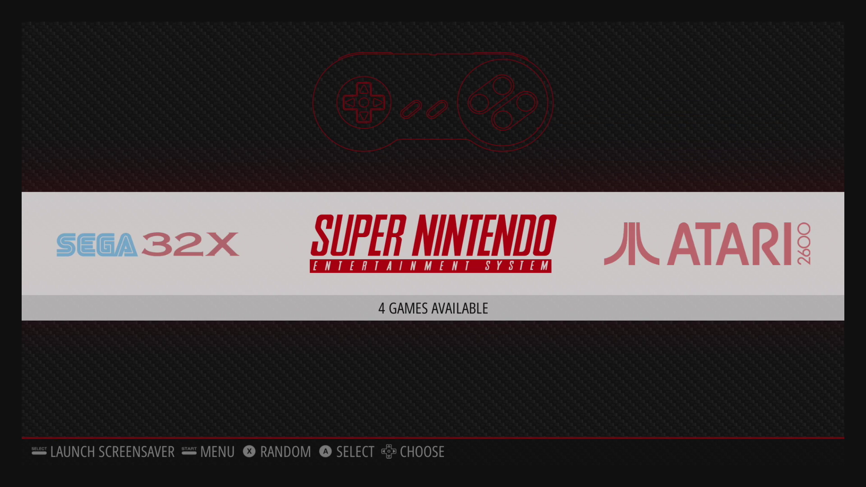